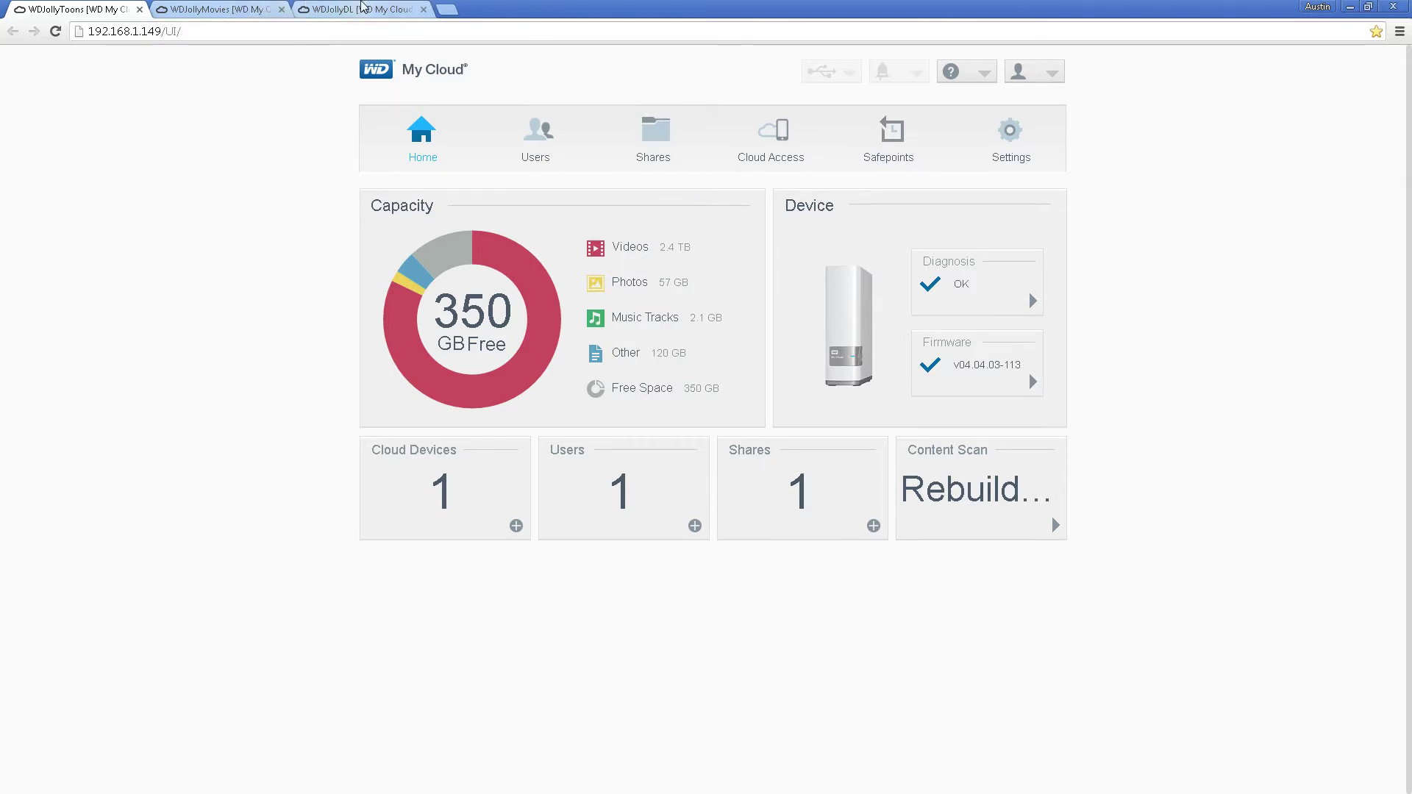
click(268, 8)
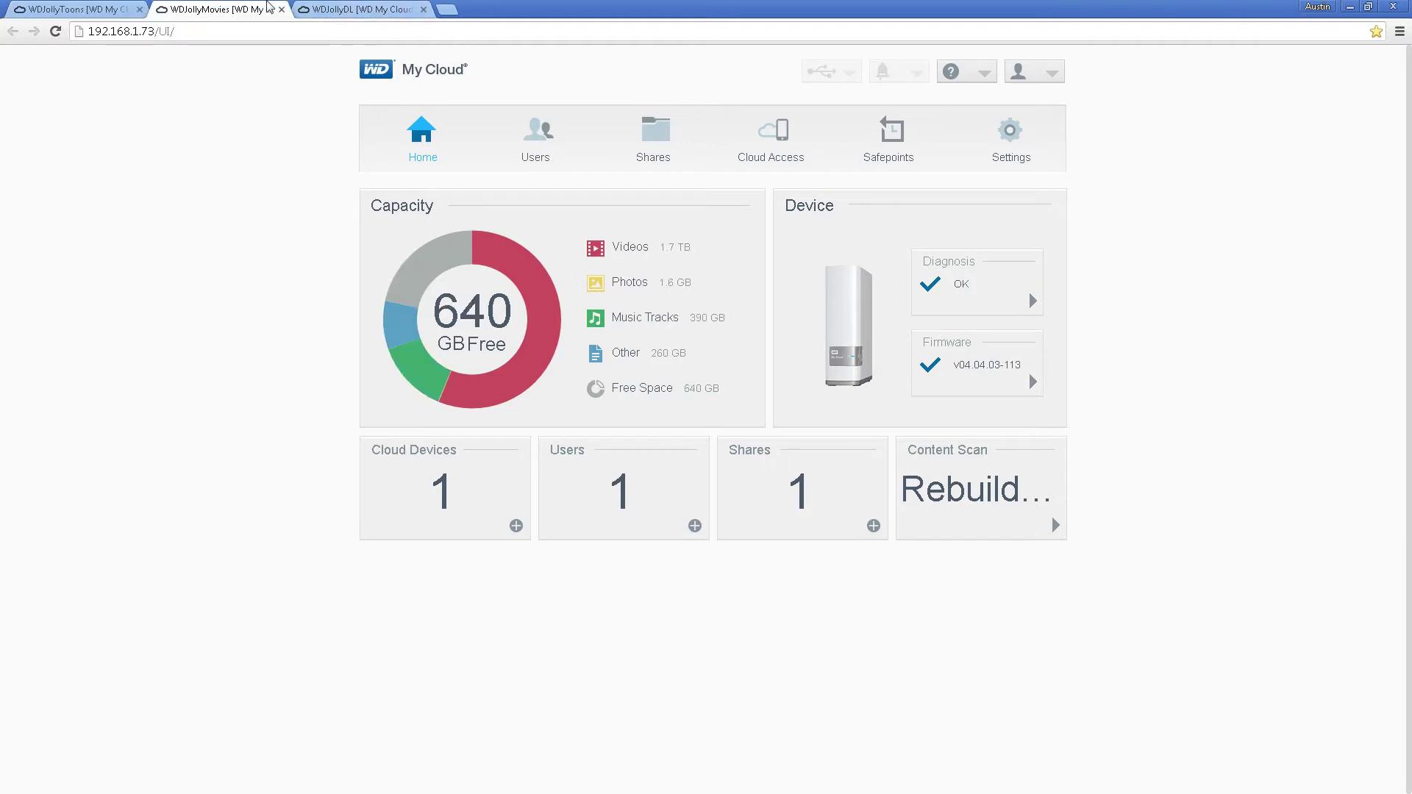
click(81, 9)
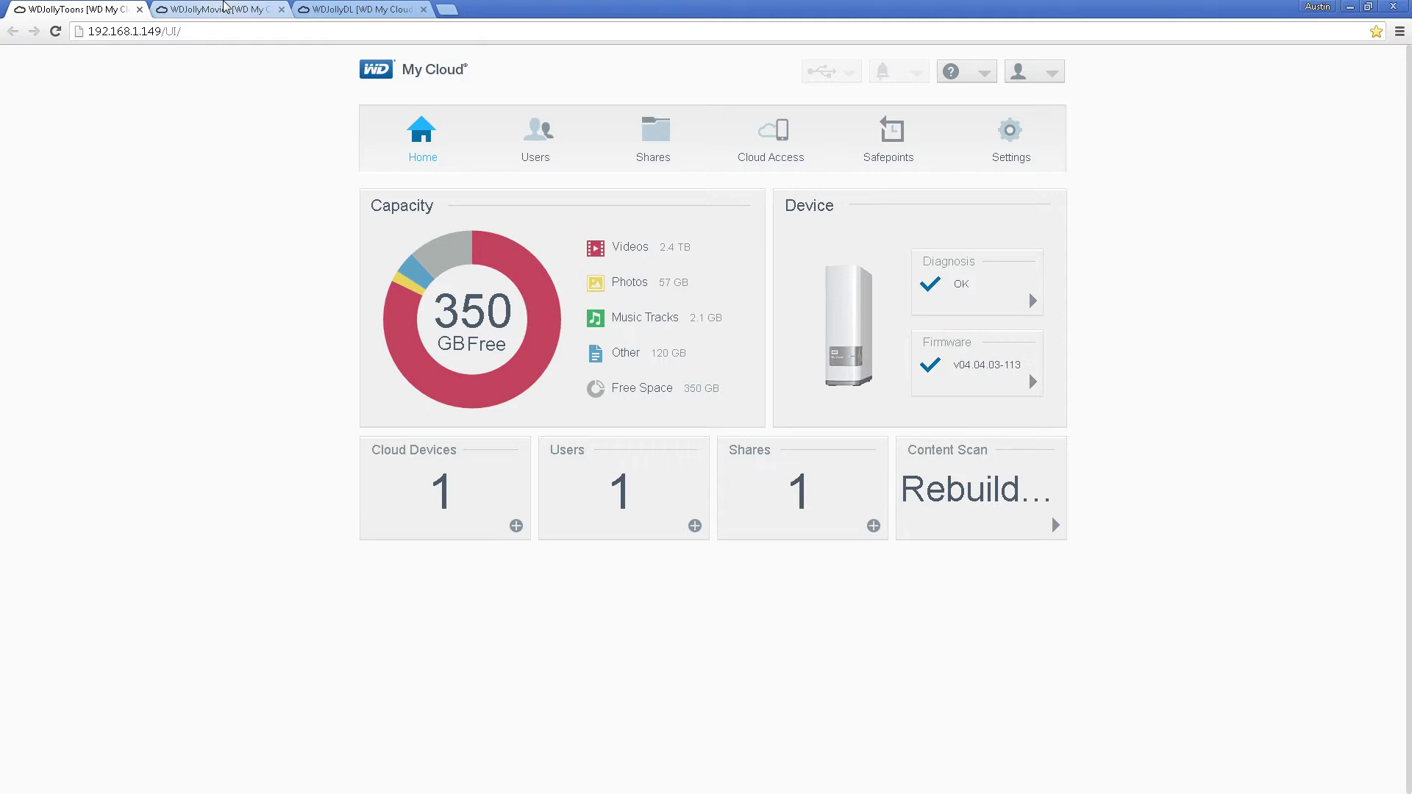
Step: Compare free space on the WDJollyMovies, WDJollyDL and WDJollyToons drives, ending on WDJollyMovies' 640 GB free
click(224, 8)
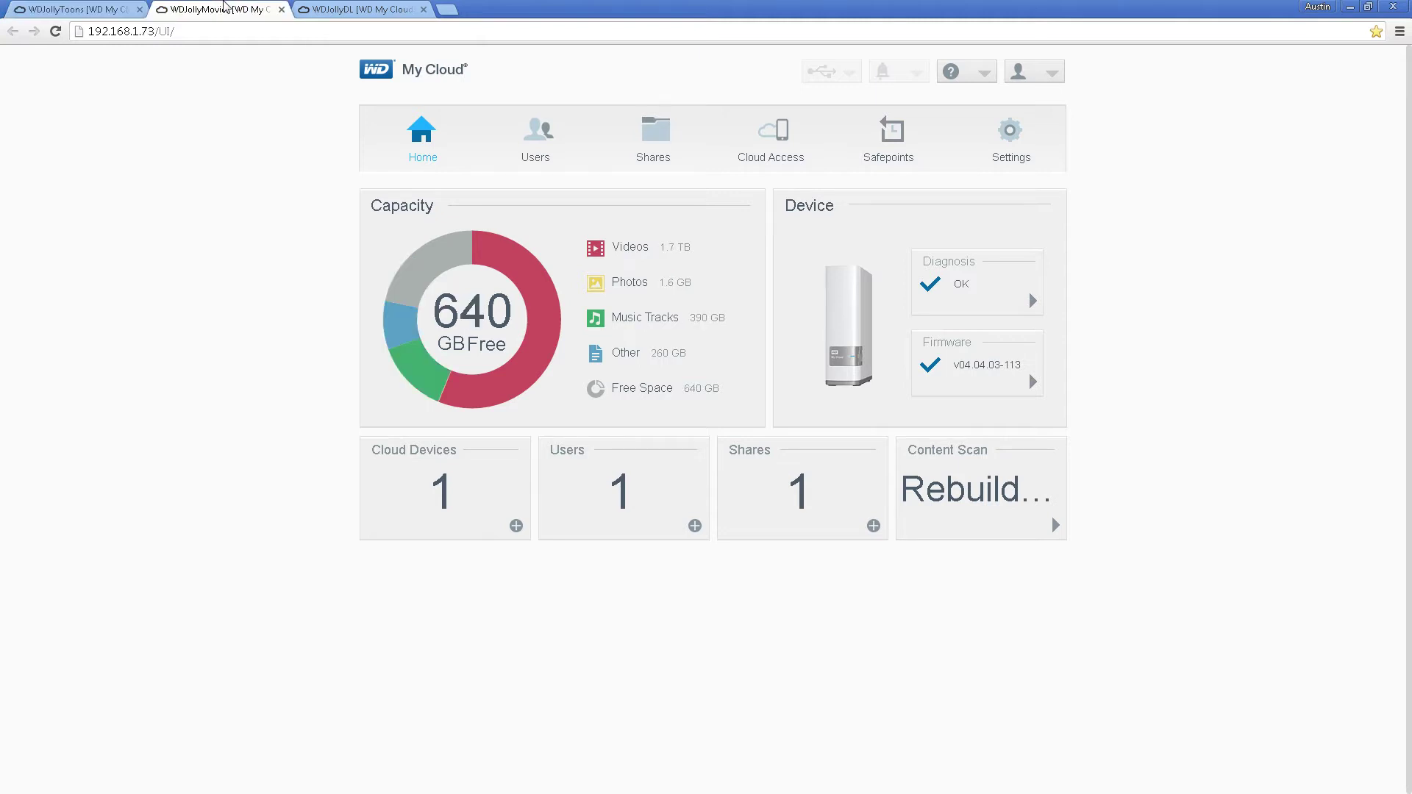
click(338, 8)
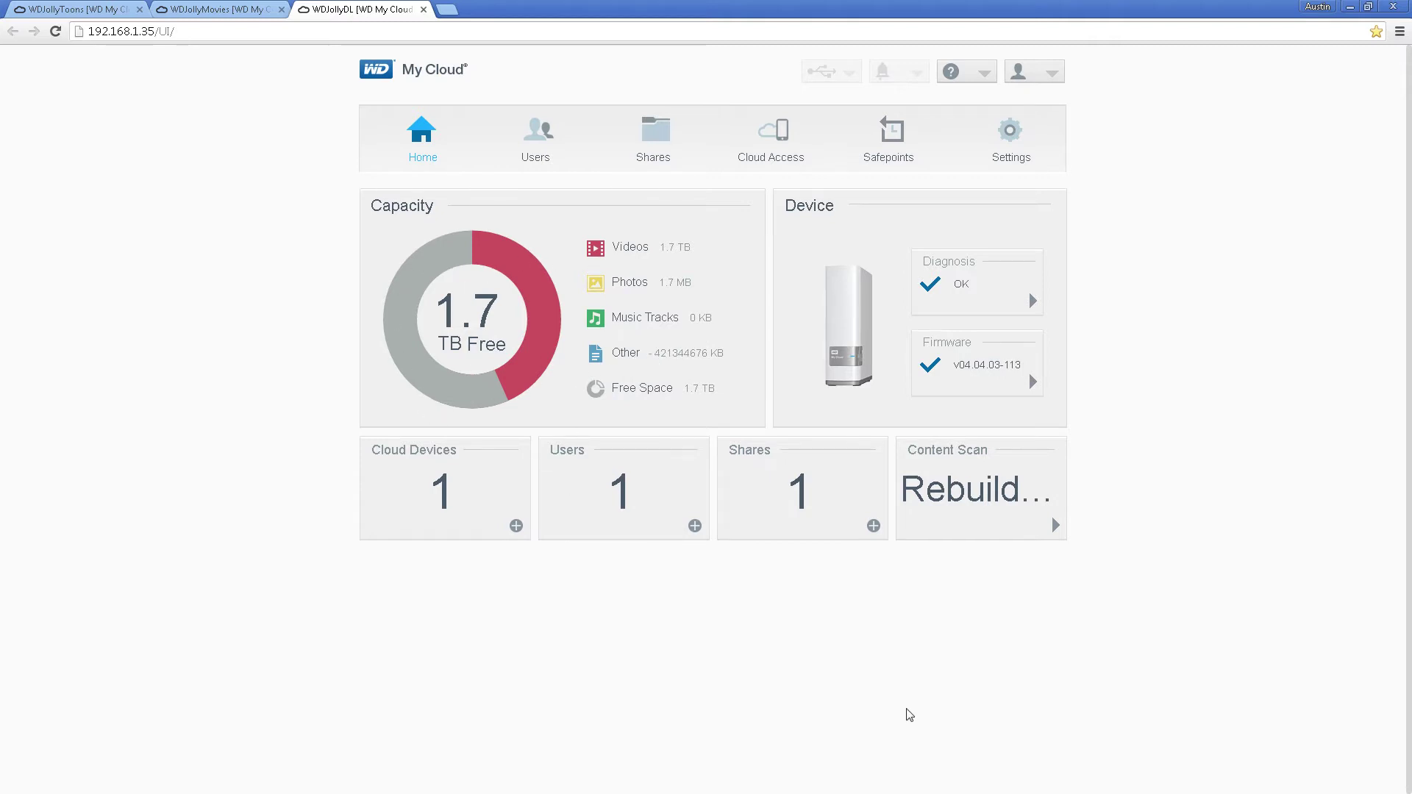
click(78, 8)
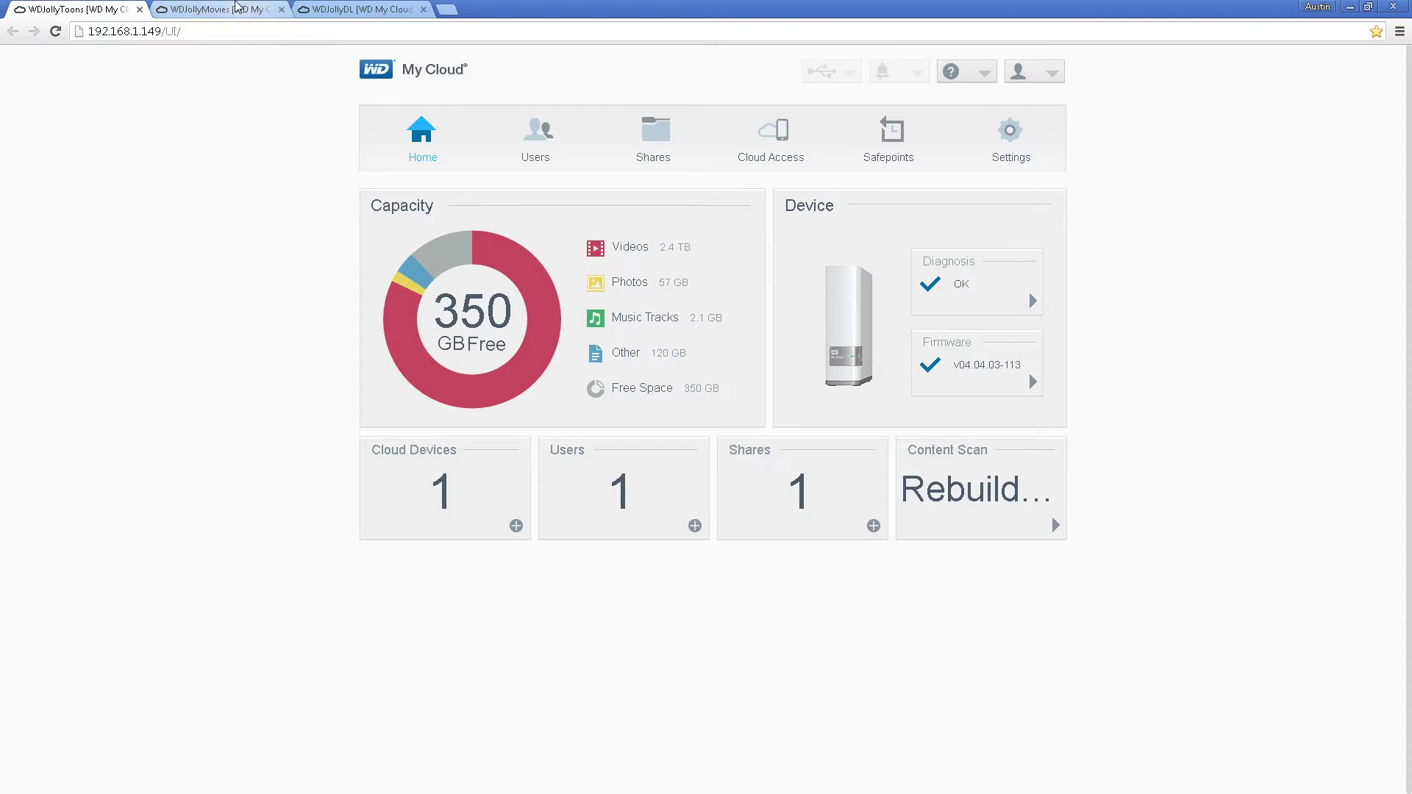
click(237, 8)
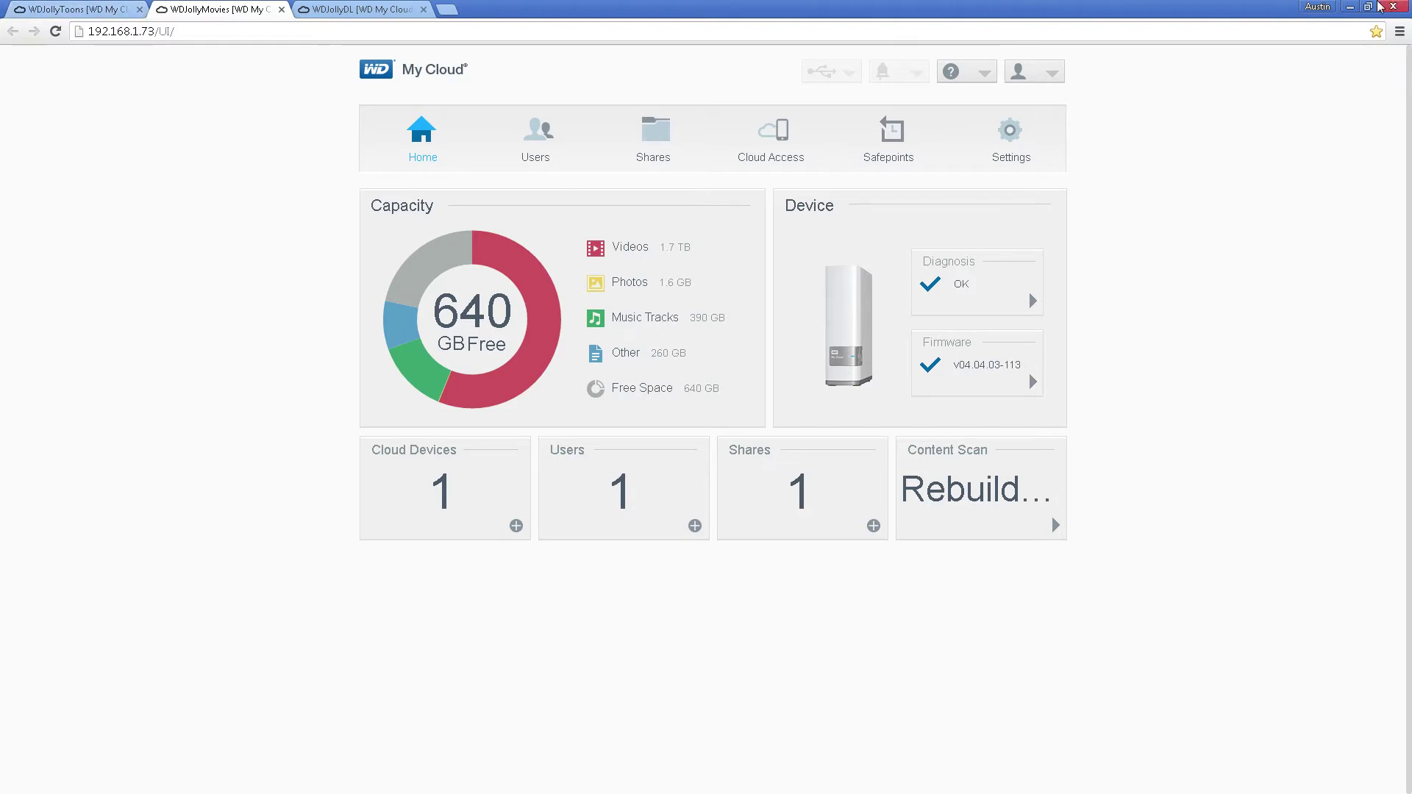
click(1350, 6)
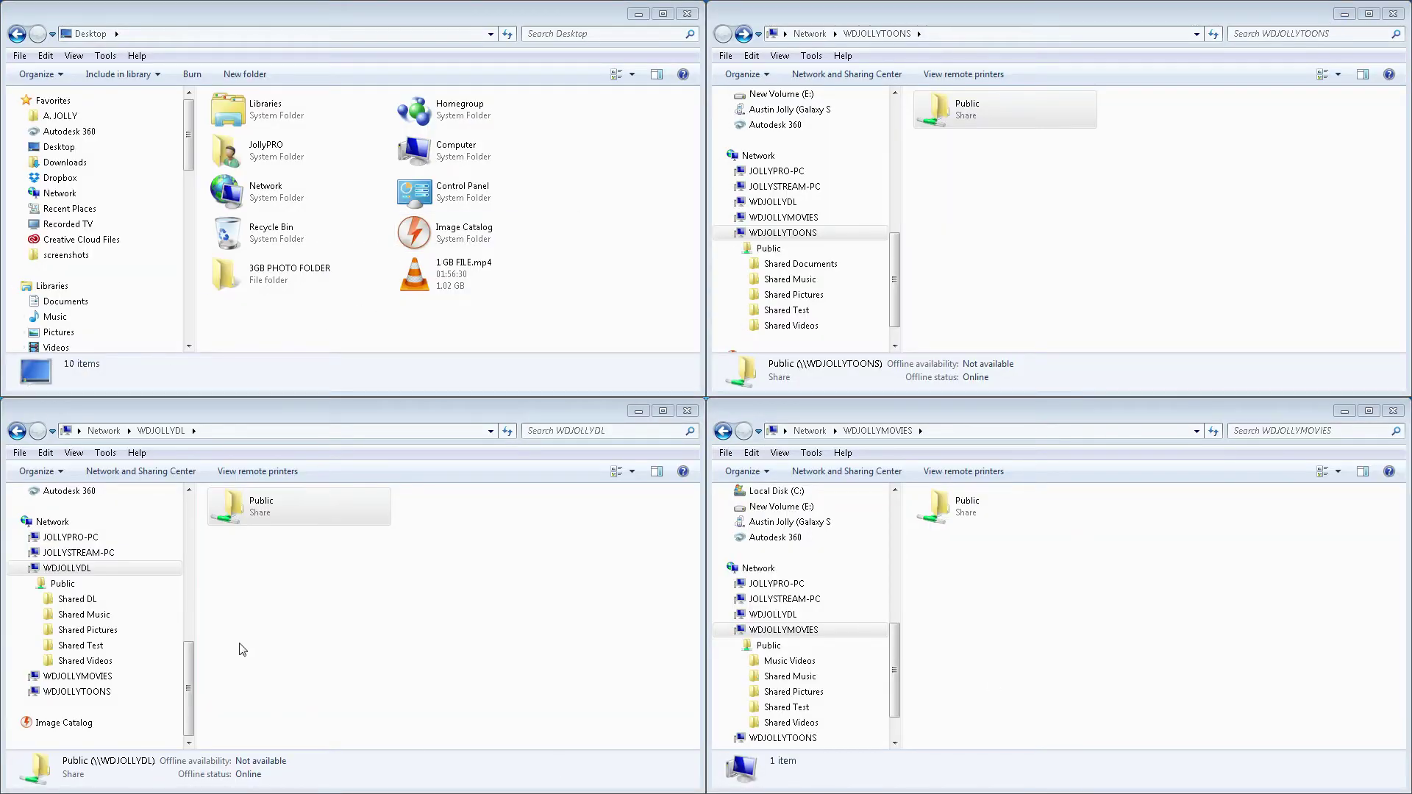
click(618, 295)
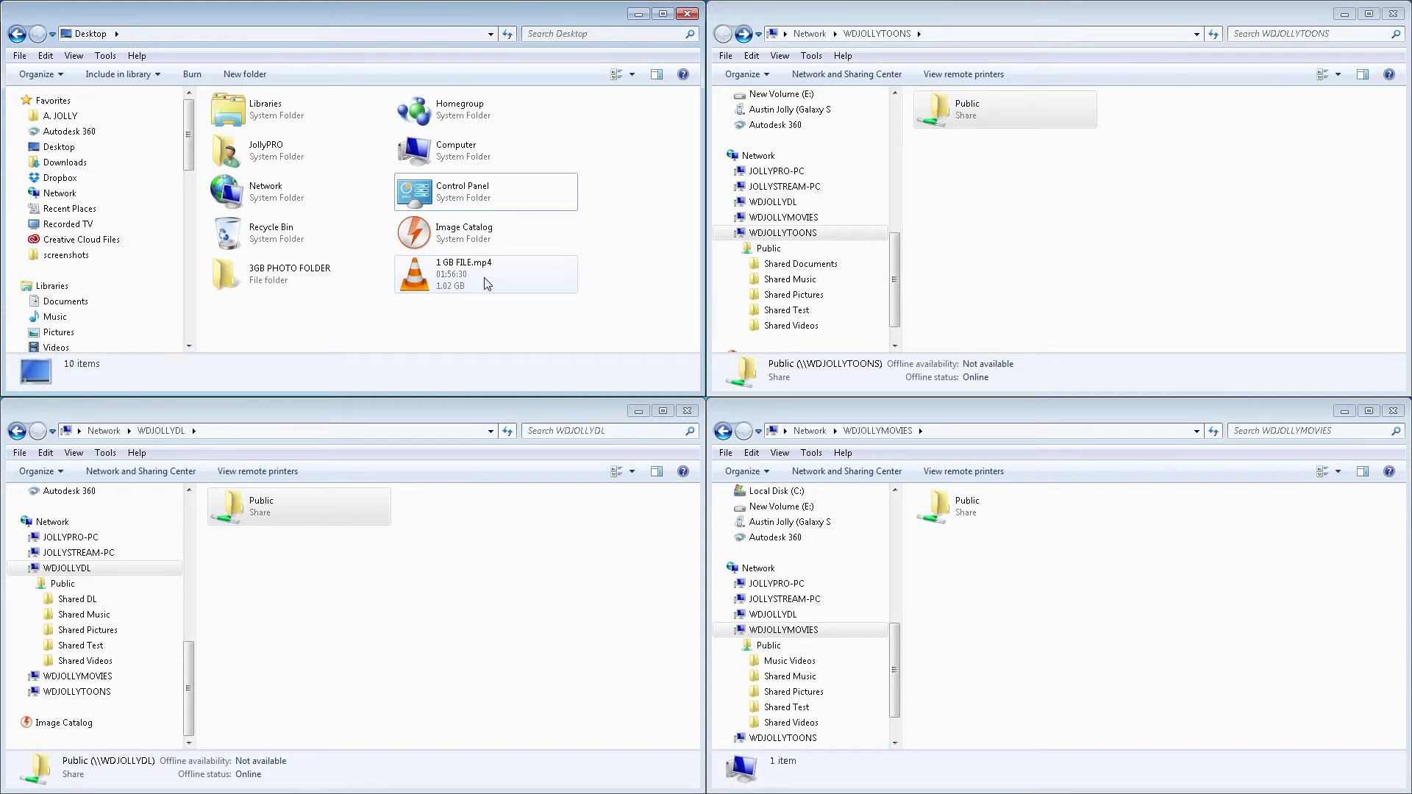
Step: Copy 1 GB FILE.mp4 from the Desktop into JOLLYSTREAM-PC's Shared Test folder, showing transfer speed details
click(454, 269)
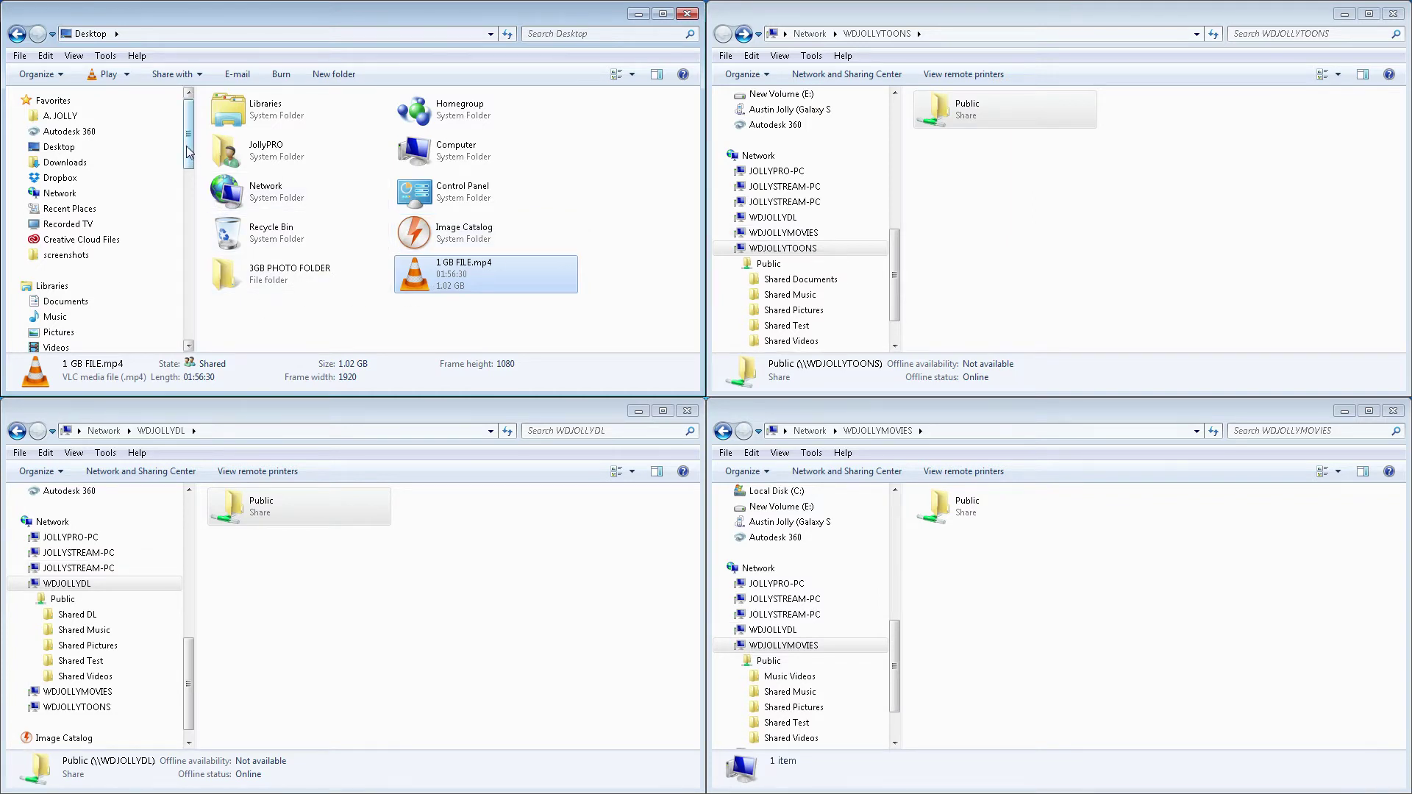
drag(189, 151, 197, 245)
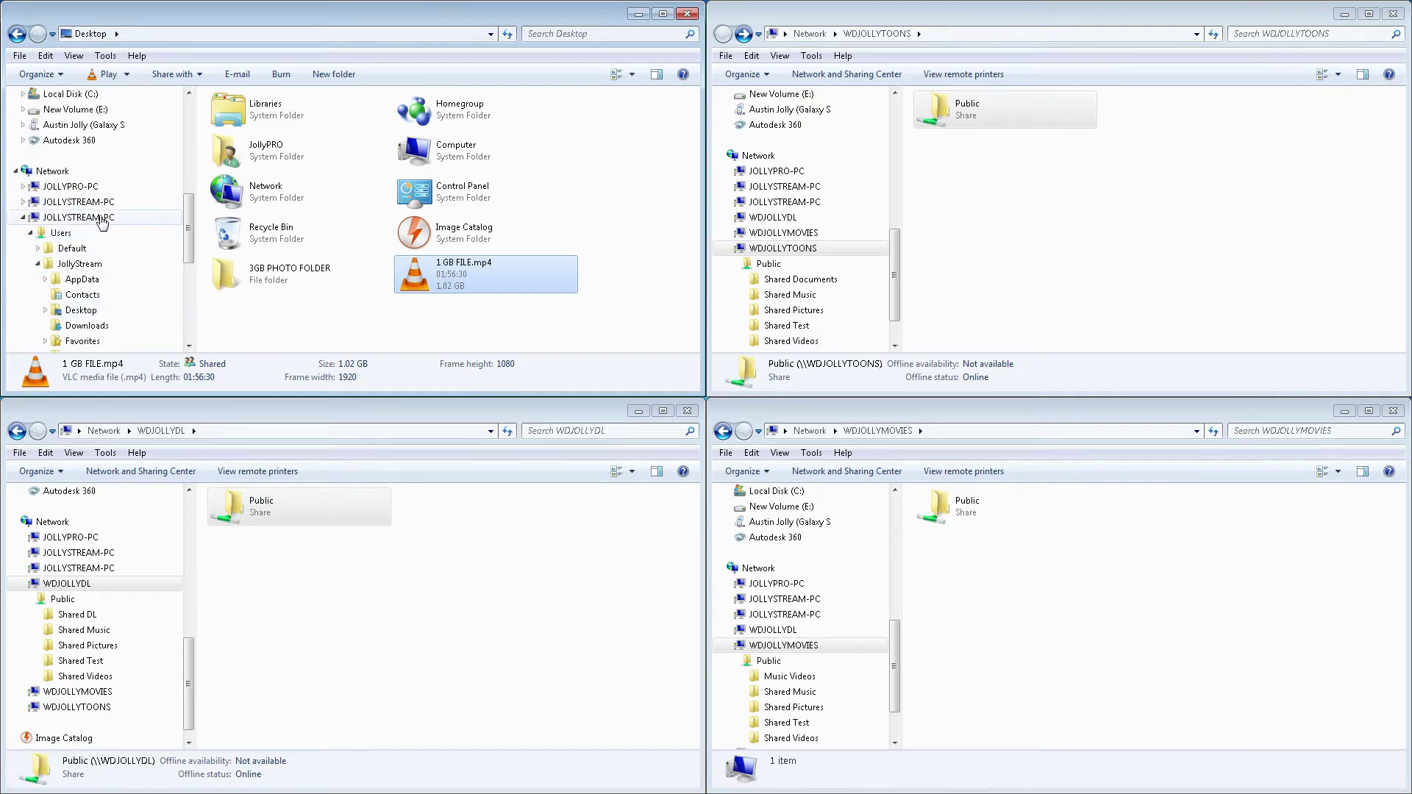
drag(188, 249, 188, 306)
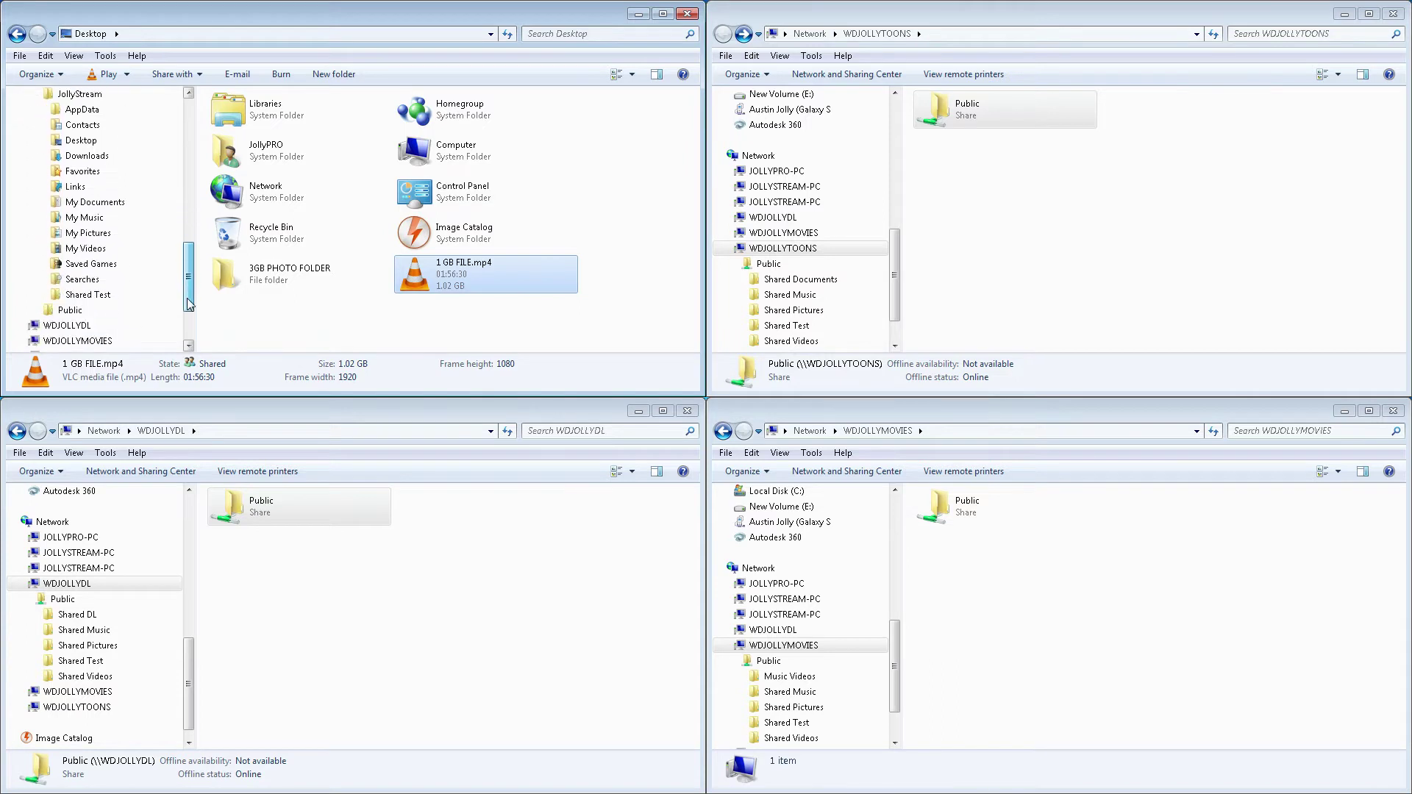
click(98, 300)
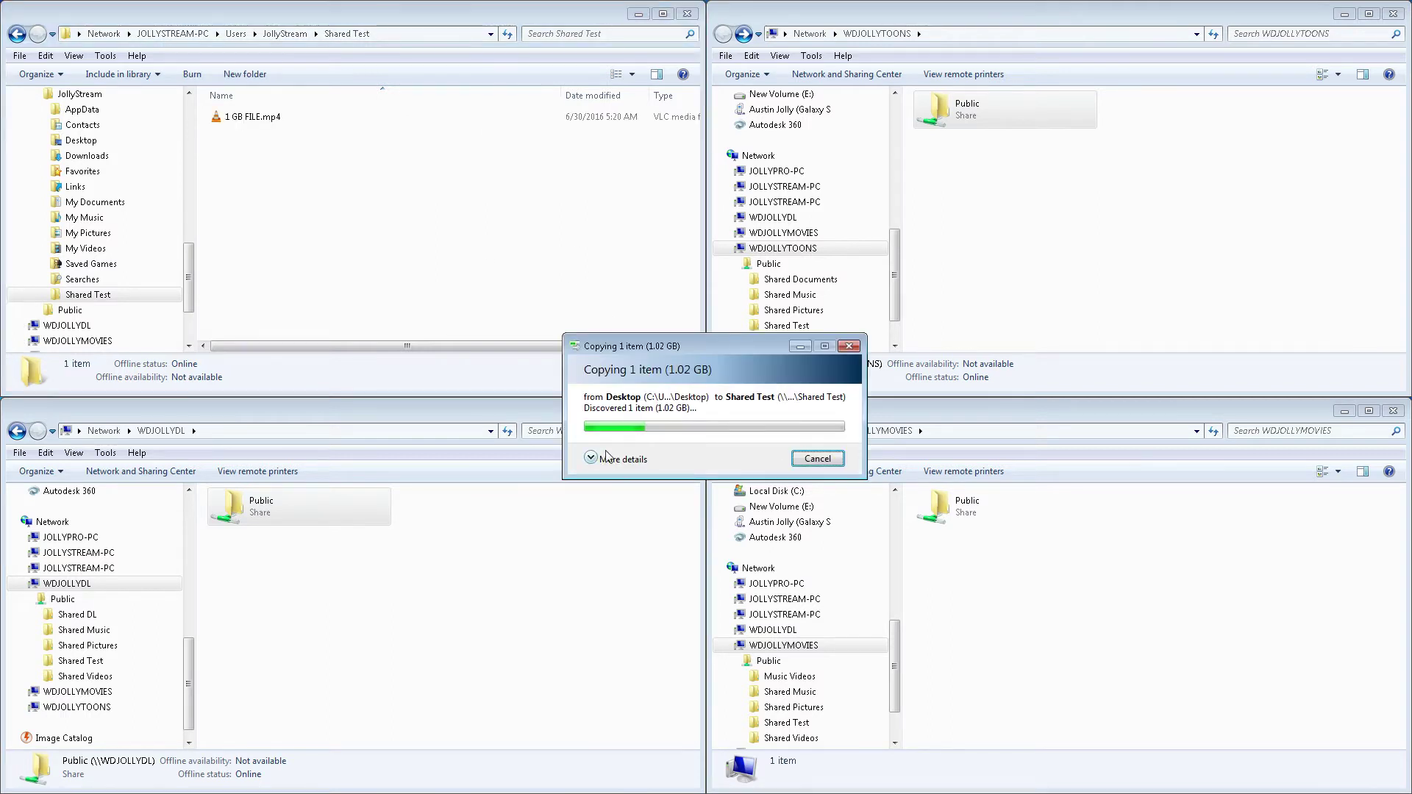
click(604, 460)
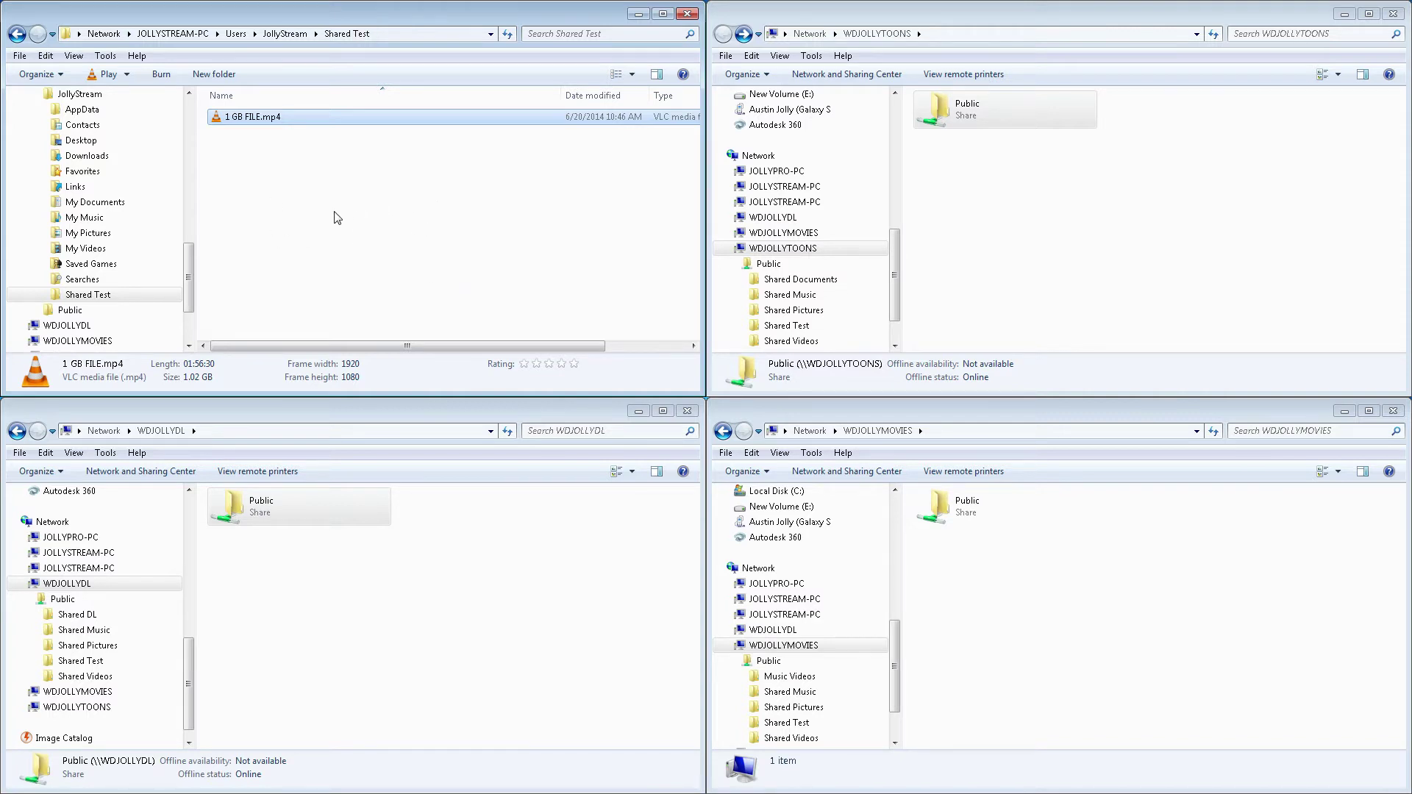
Step: Return the top-left window to the Desktop folder and clear the video selection
click(397, 222)
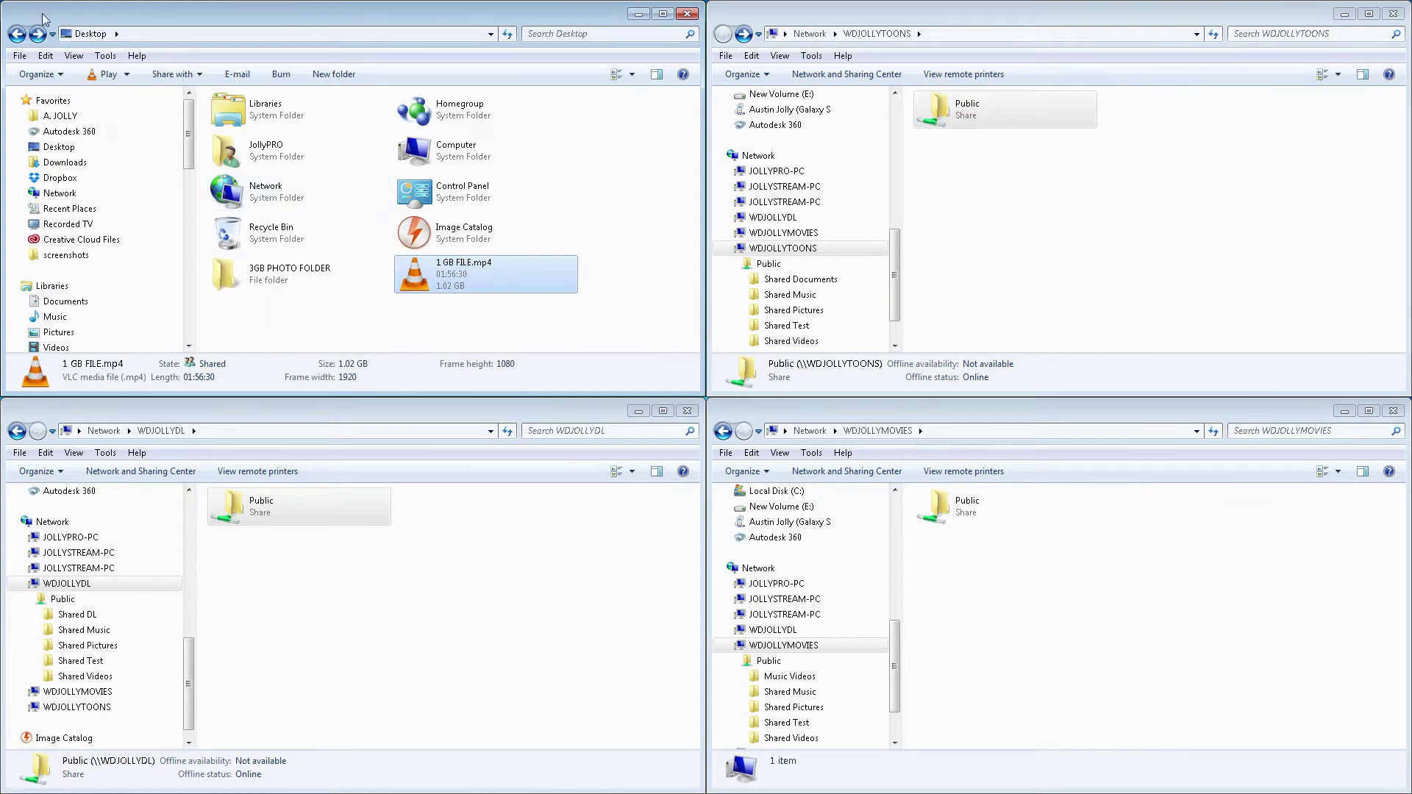
click(633, 297)
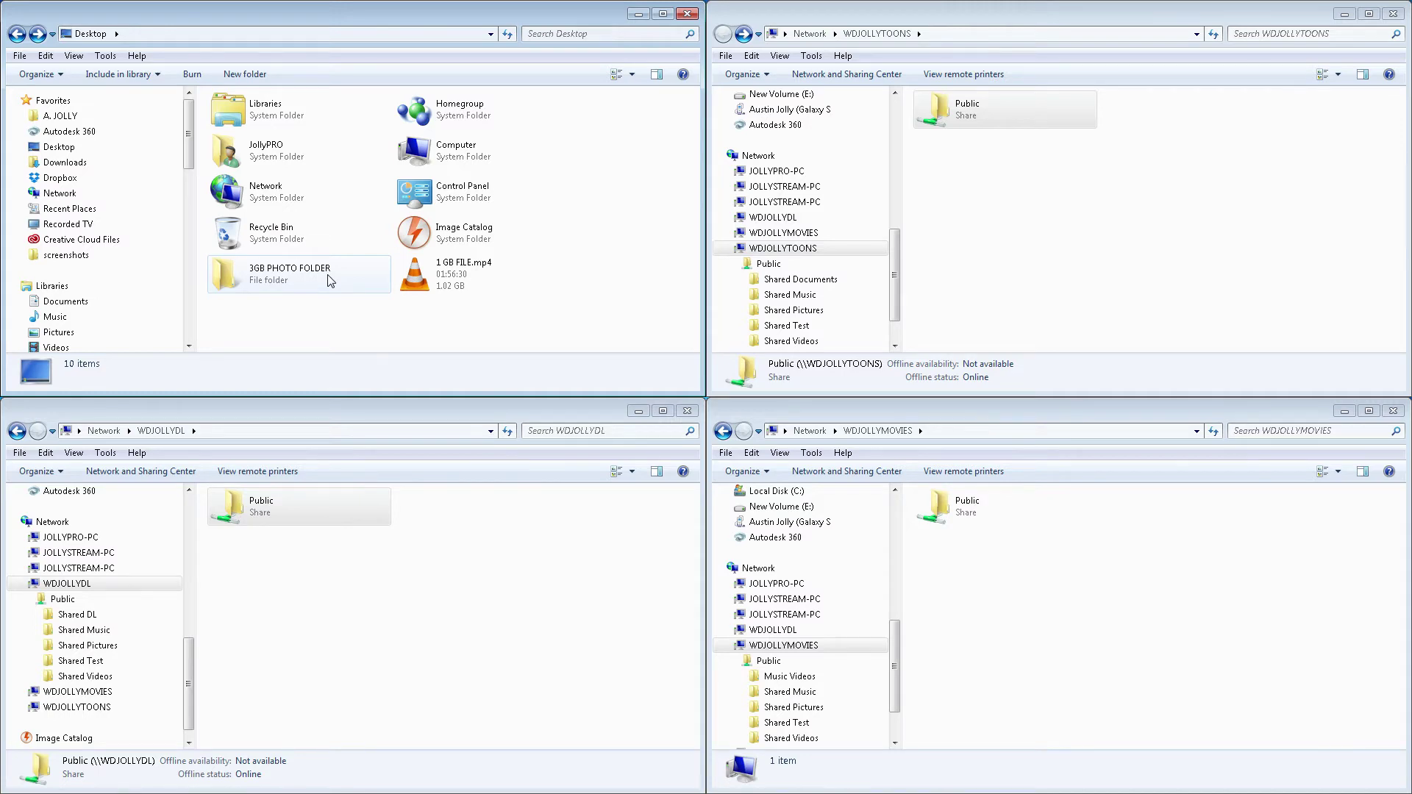
double_click(329, 280)
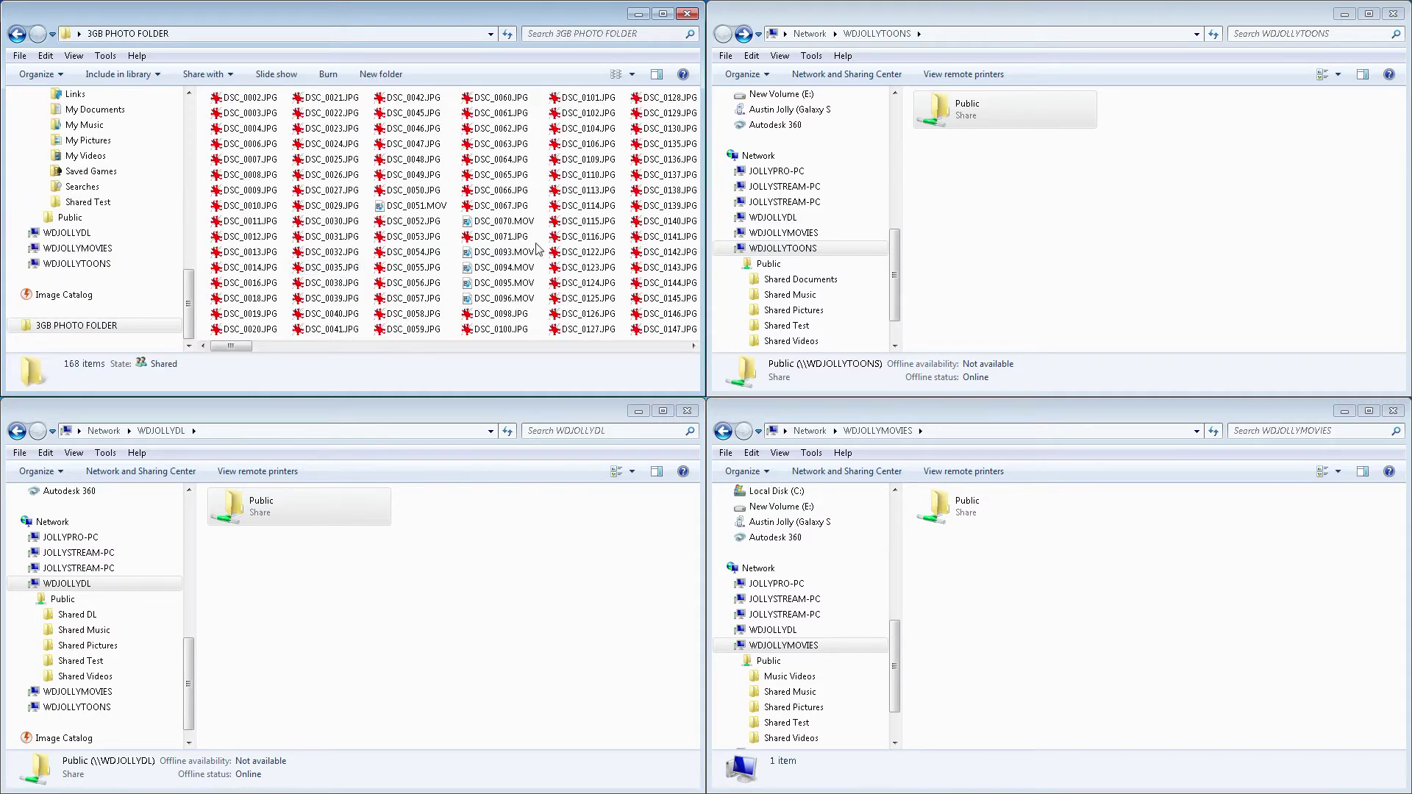
key(BackSpace)
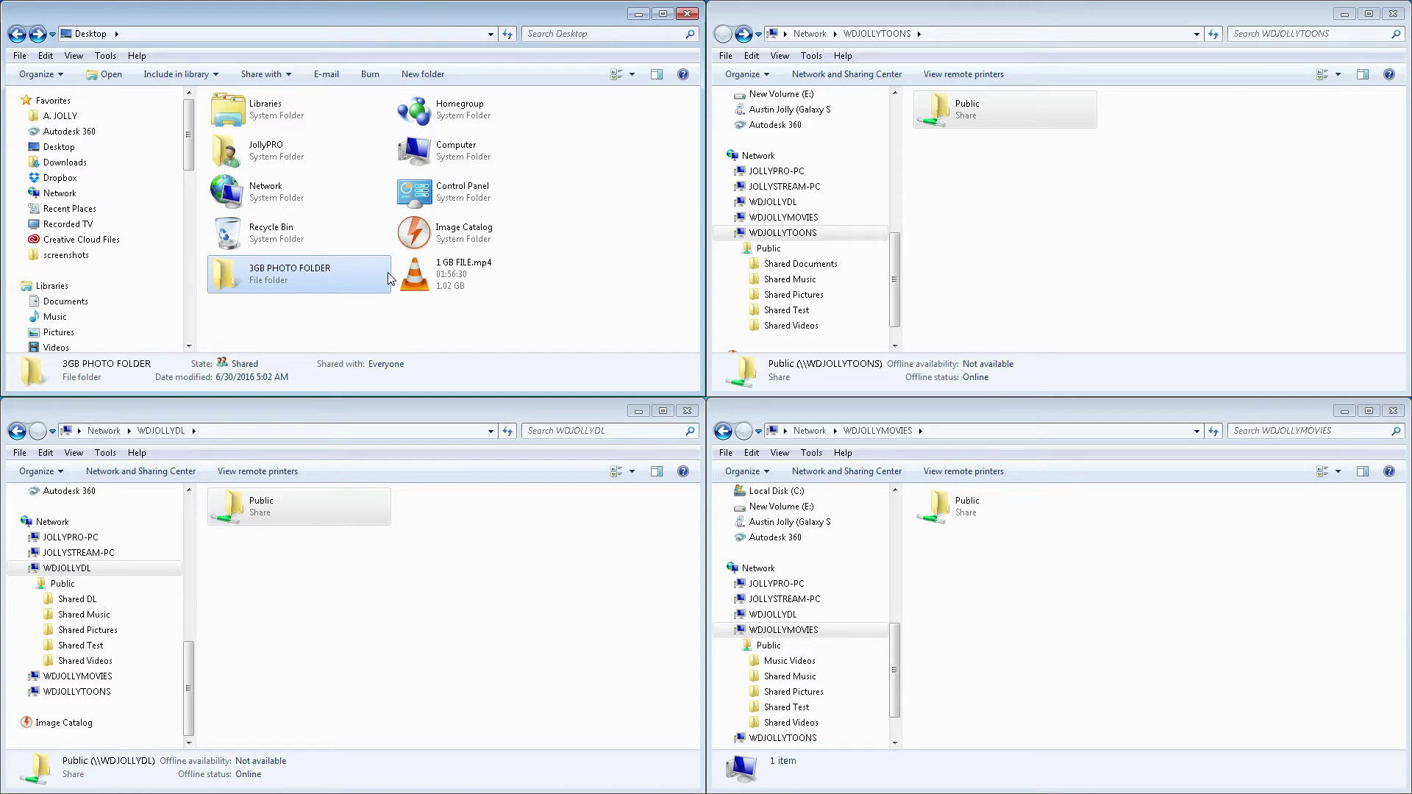
click(553, 329)
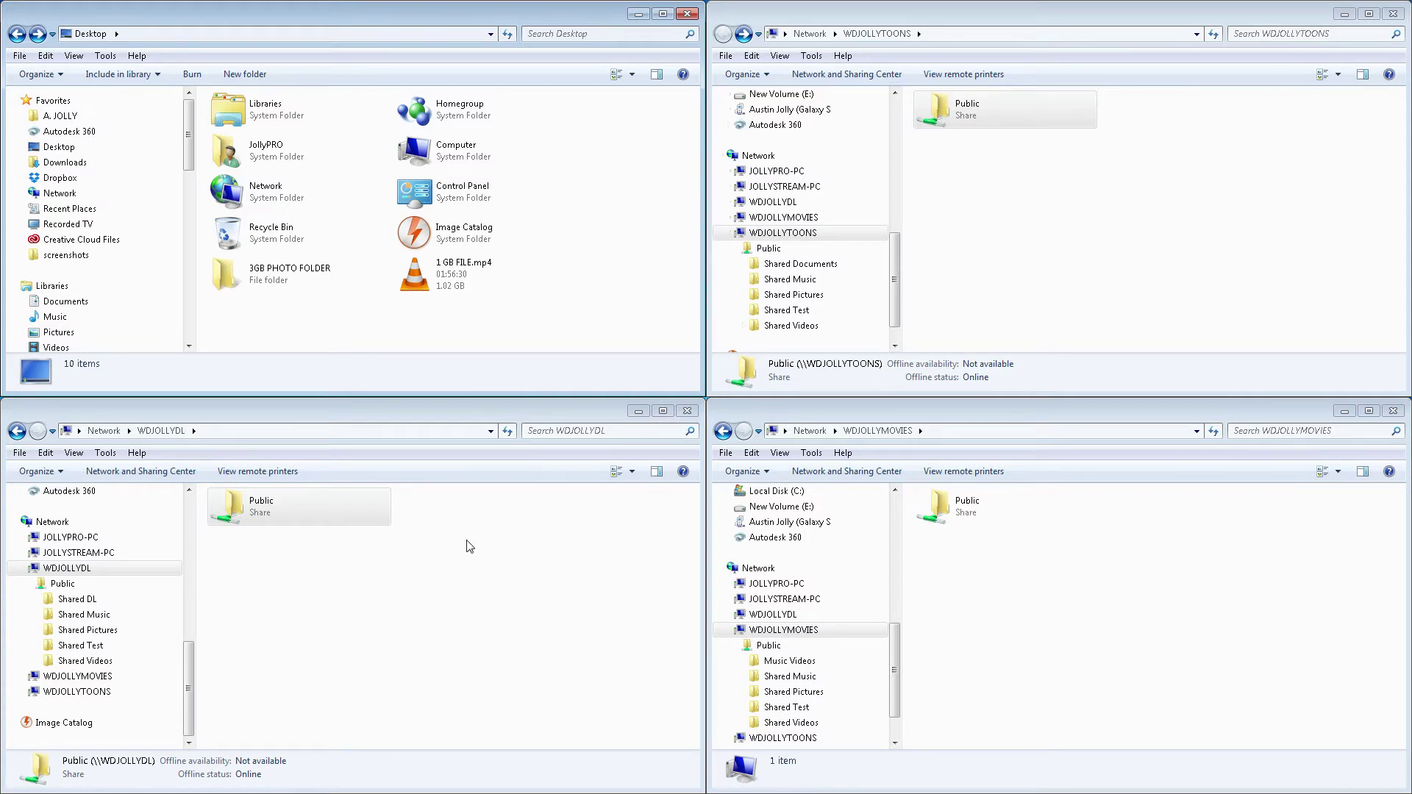
Step: Open Shared Test in WDJOLLYTOONS's Public share and select 1 GB FILE.mp4 on the Desktop
double_click(996, 111)
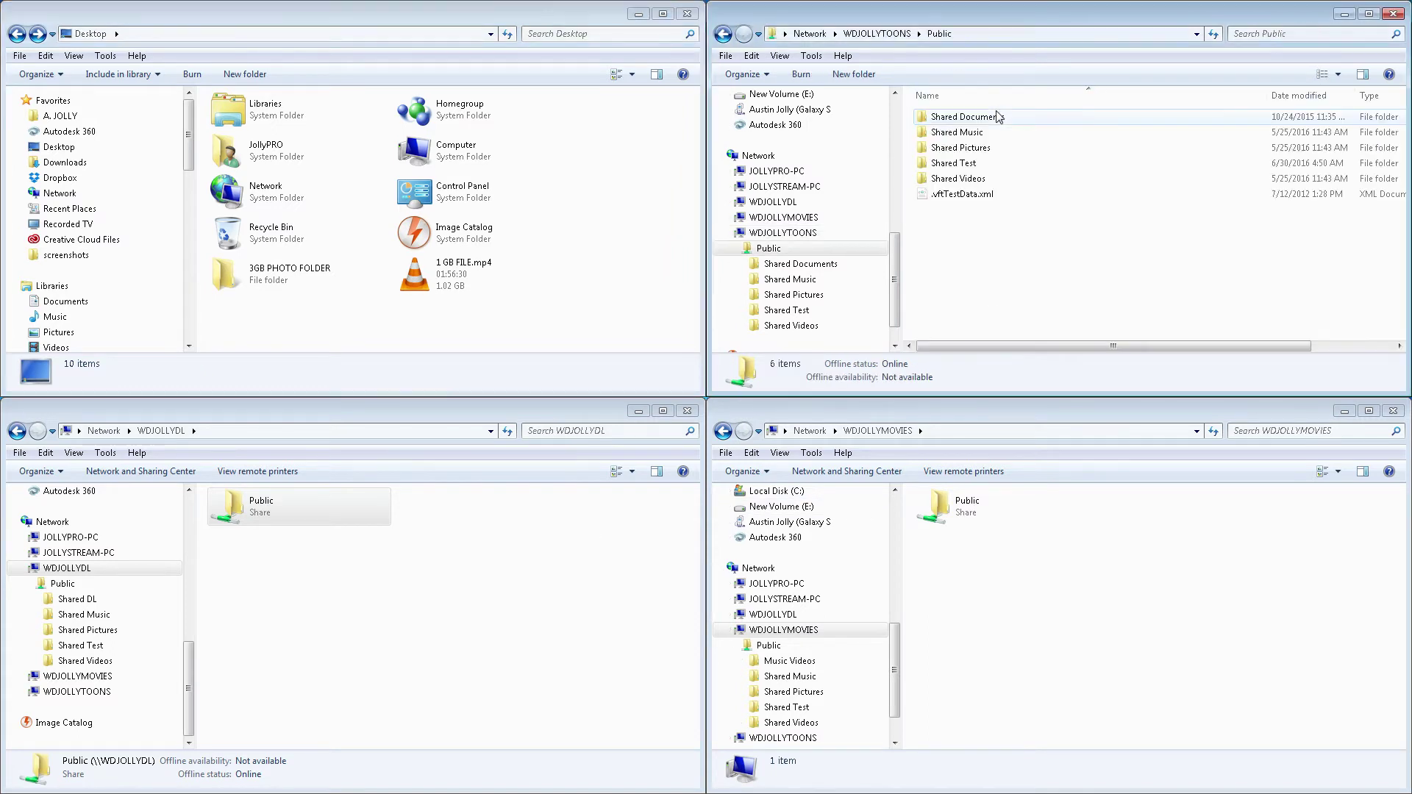
click(989, 166)
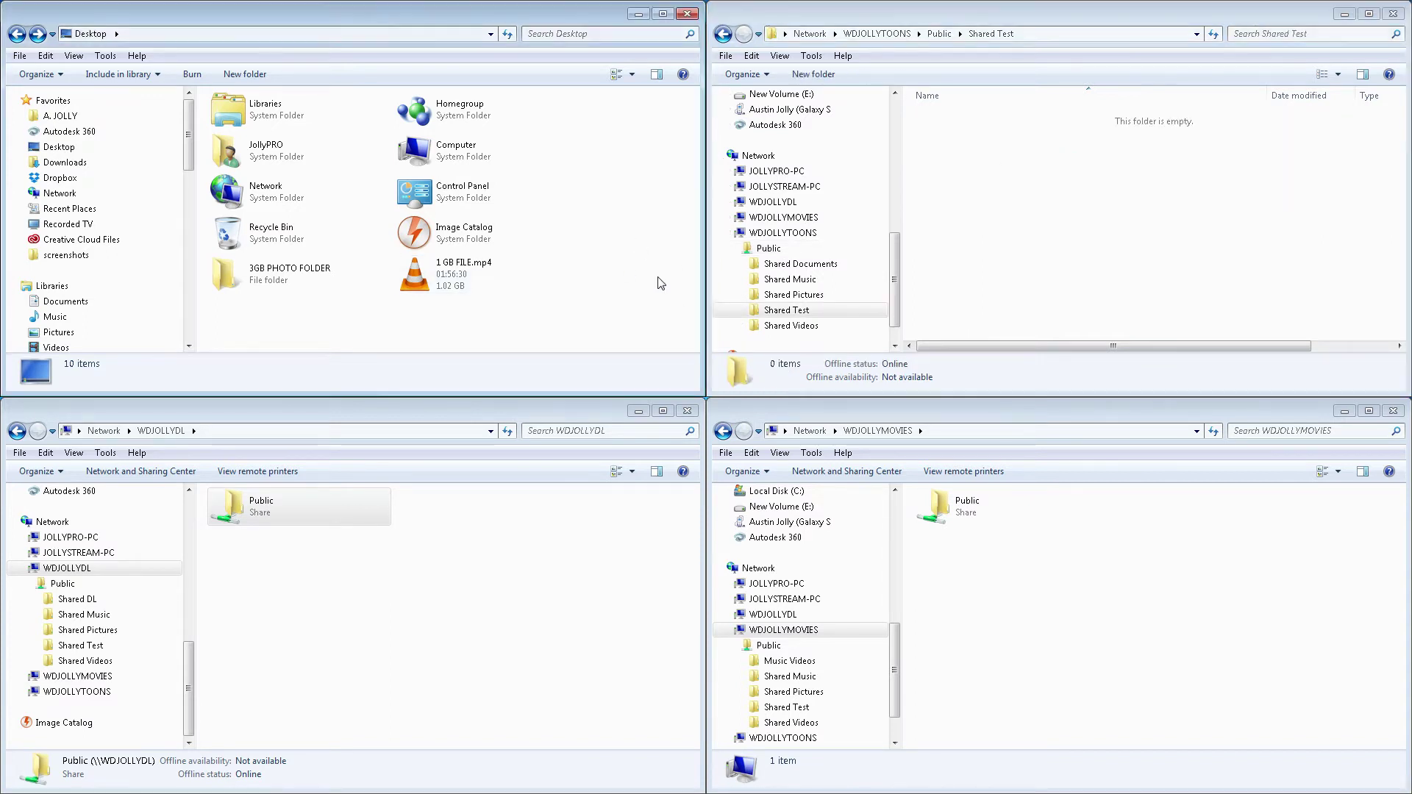
click(482, 278)
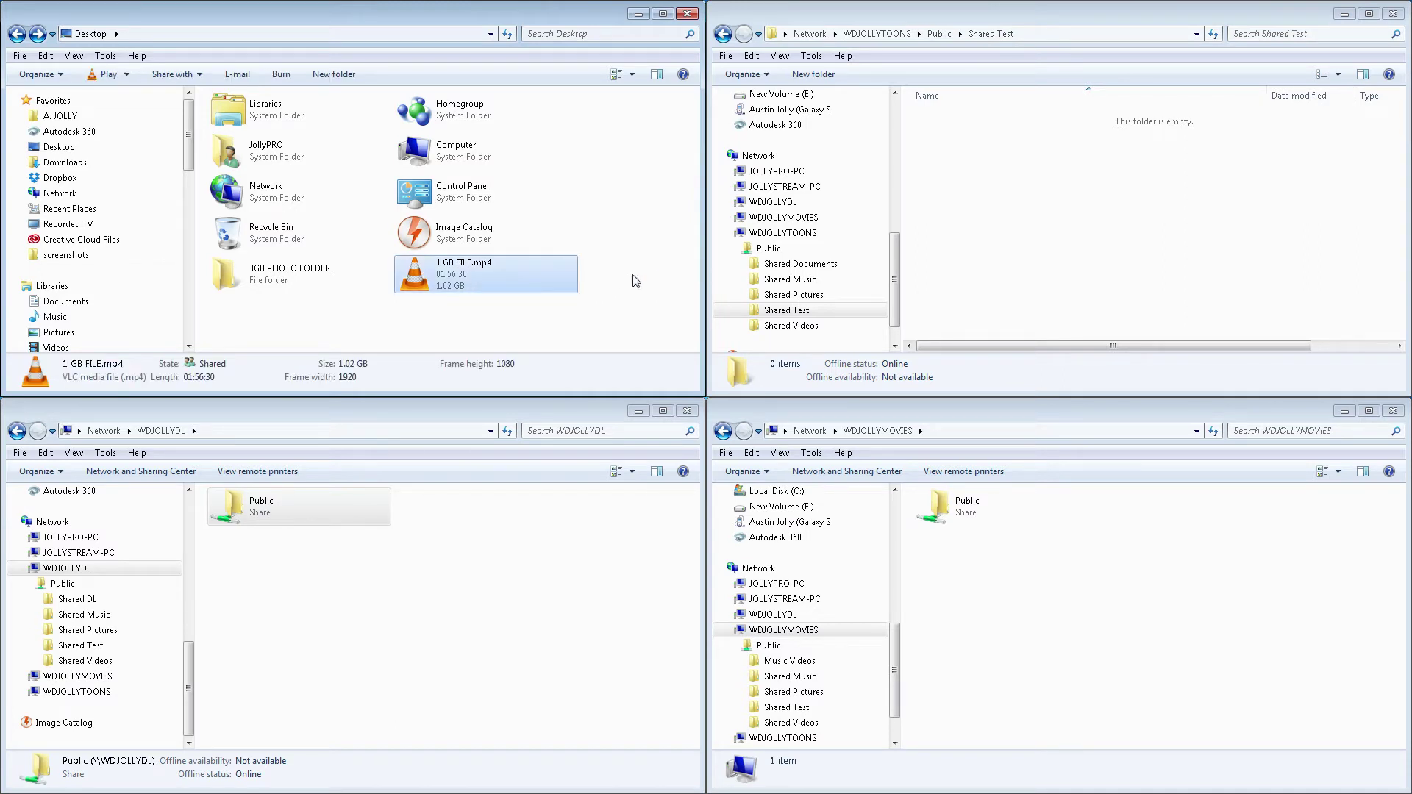
Step: Paste the 1 GB video into WDJOLLYTOONS Shared Test with speed details, then select 3GB PHOTO FOLDER
click(1061, 241)
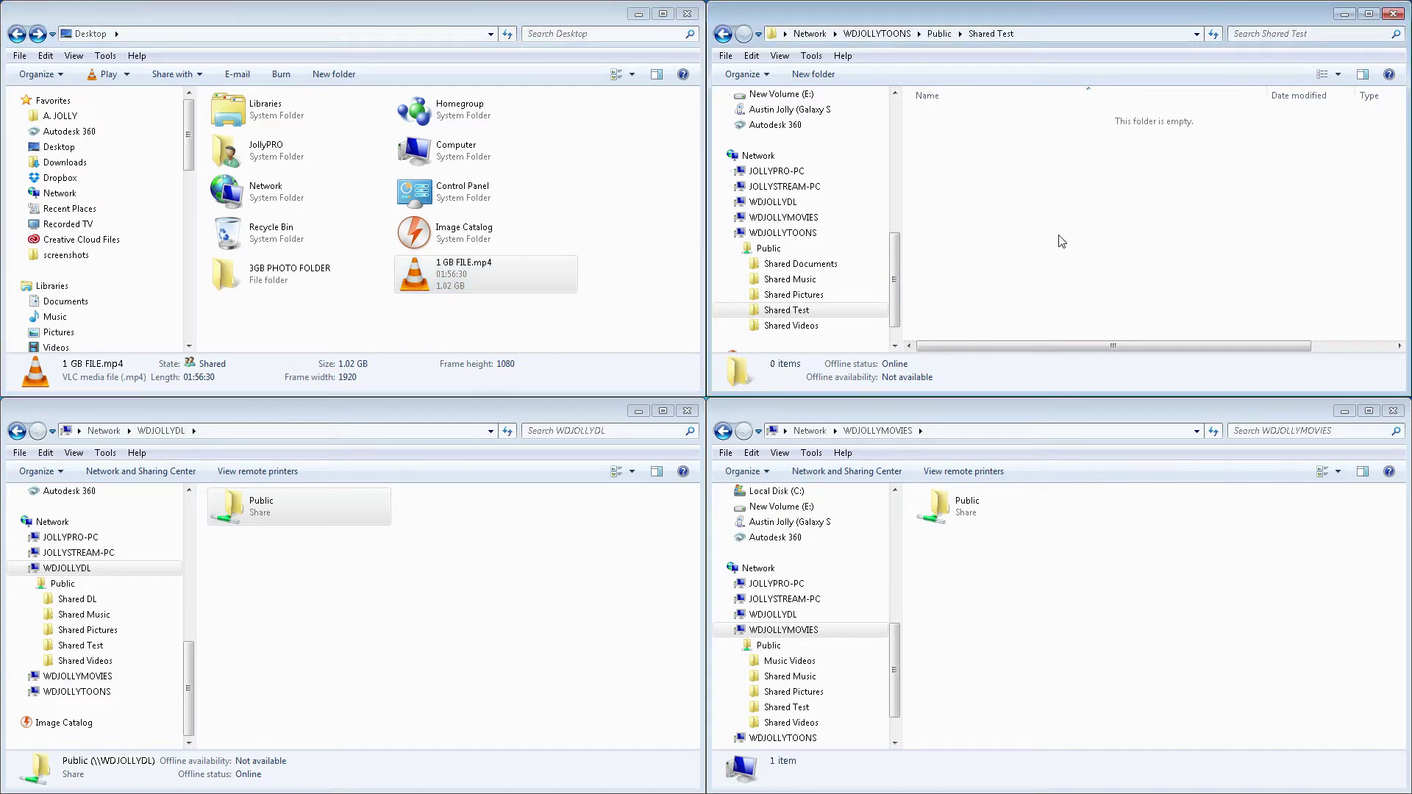
key(ctrl+v)
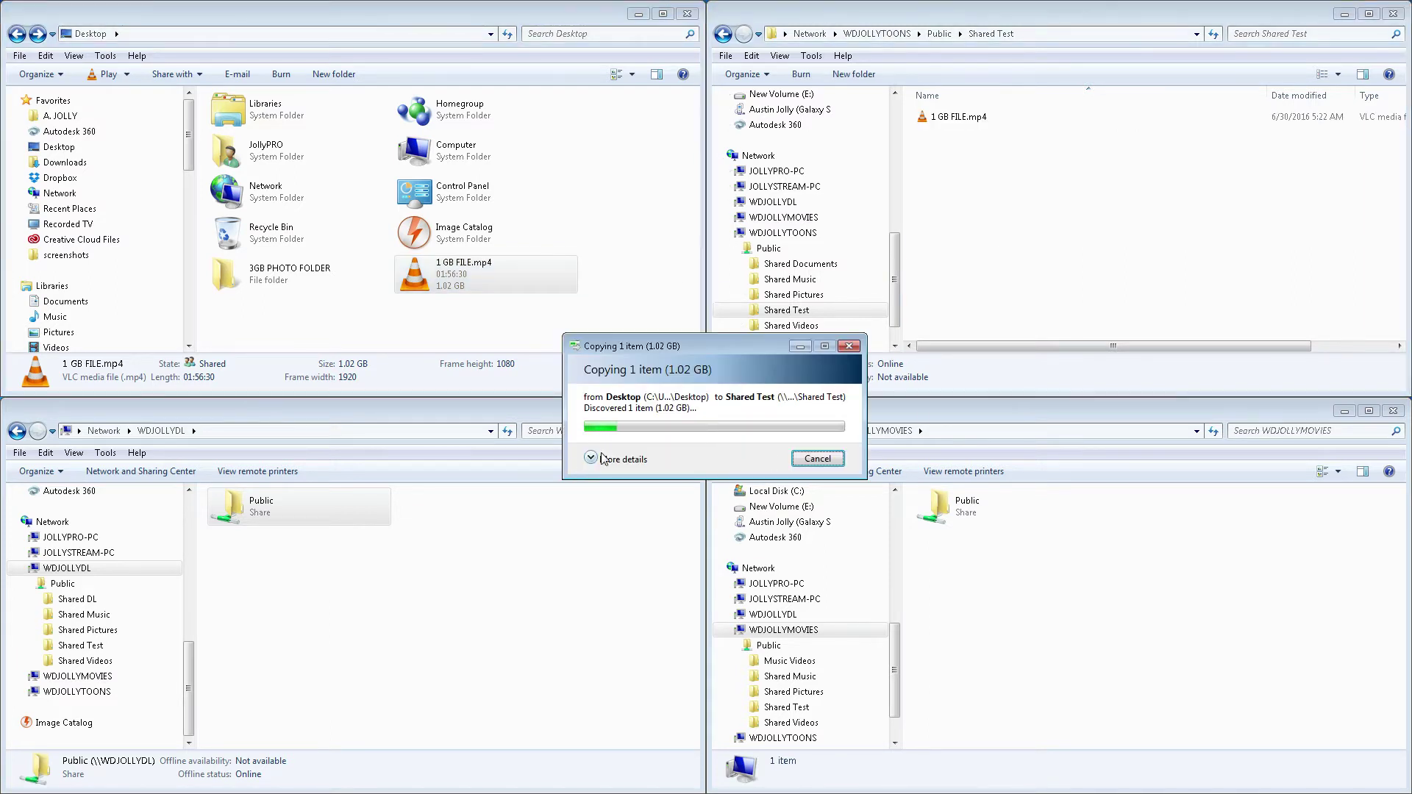
click(596, 458)
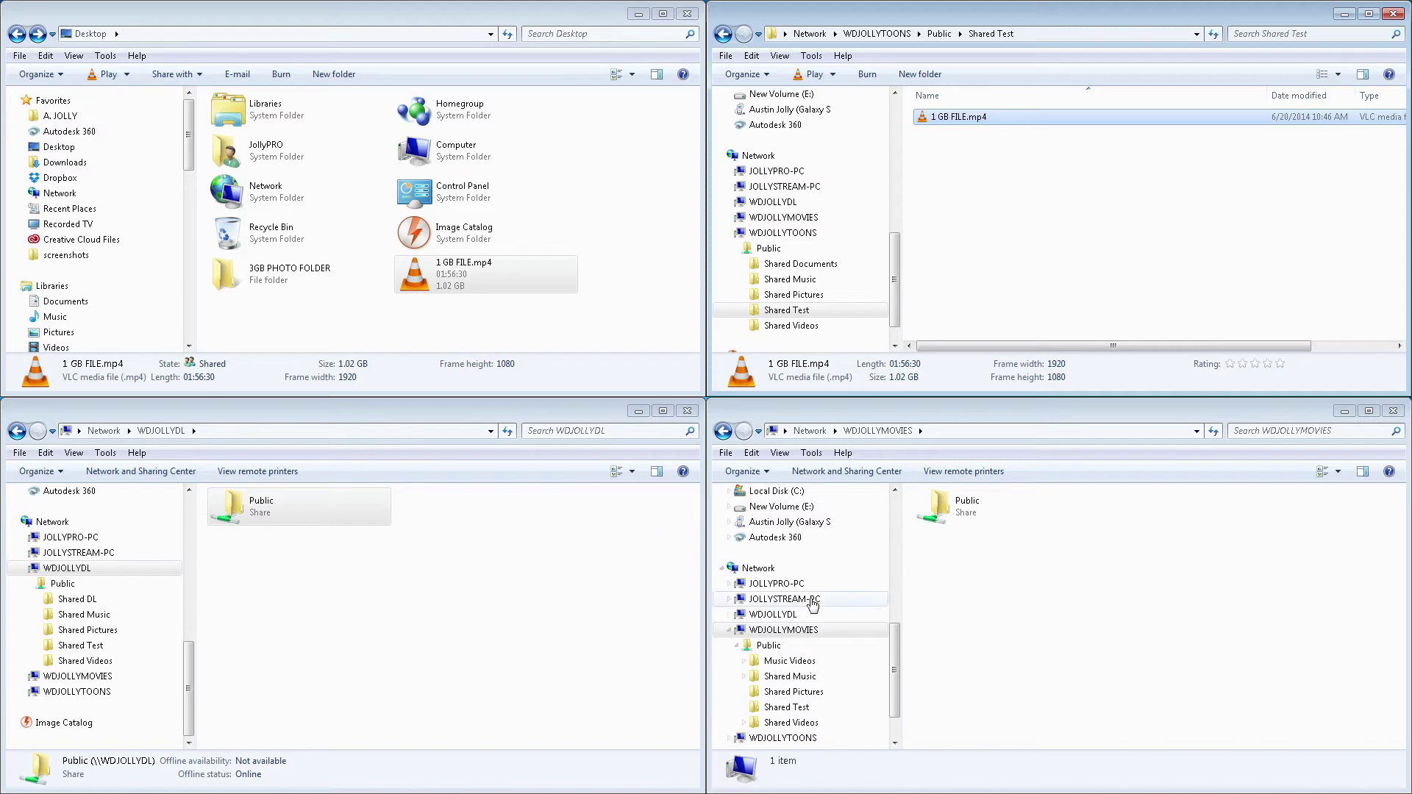
click(1015, 254)
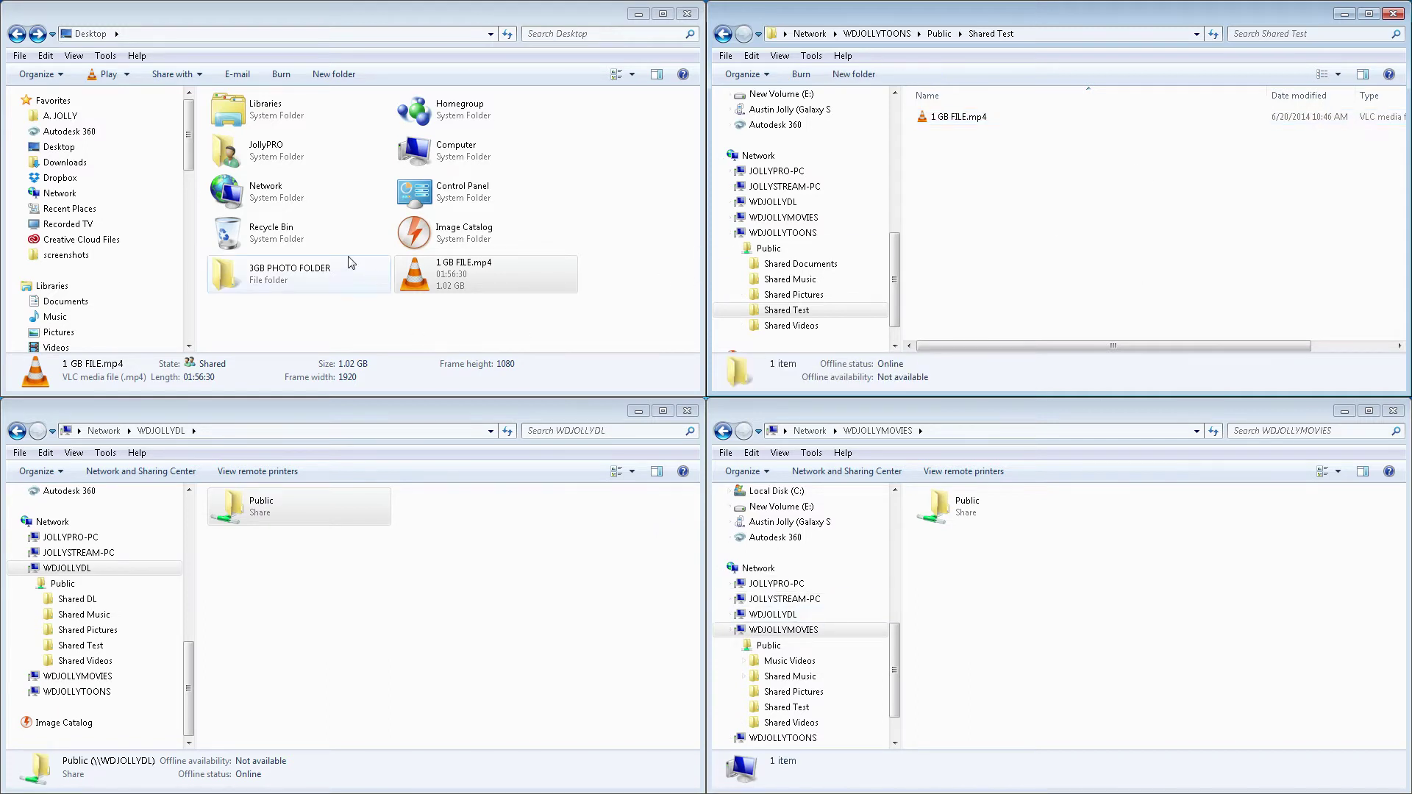
click(332, 285)
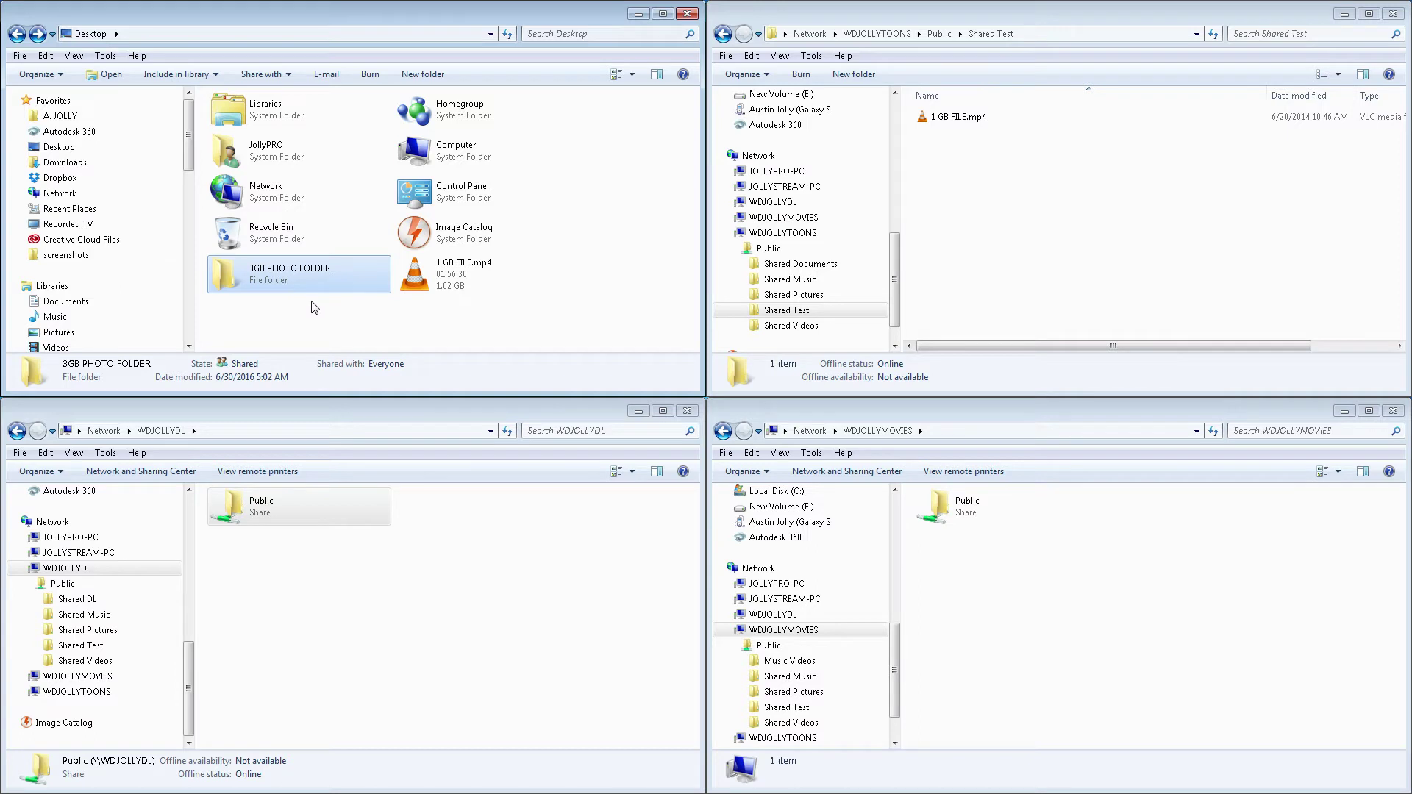
Step: Paste 3GB PHOTO FOLDER into WDJOLLYTOONS Shared Test and watch the transfer speed details
click(1034, 208)
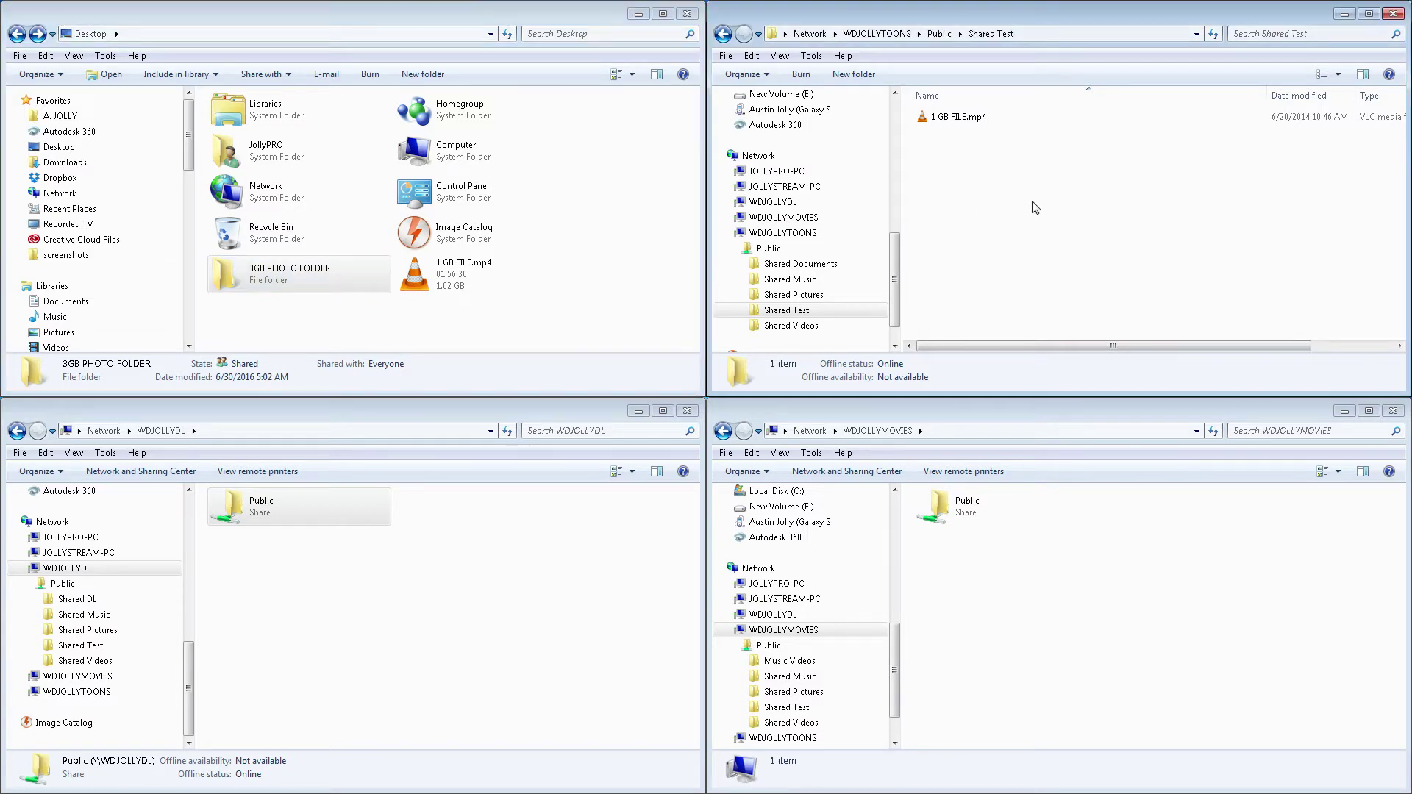
key(ctrl+v)
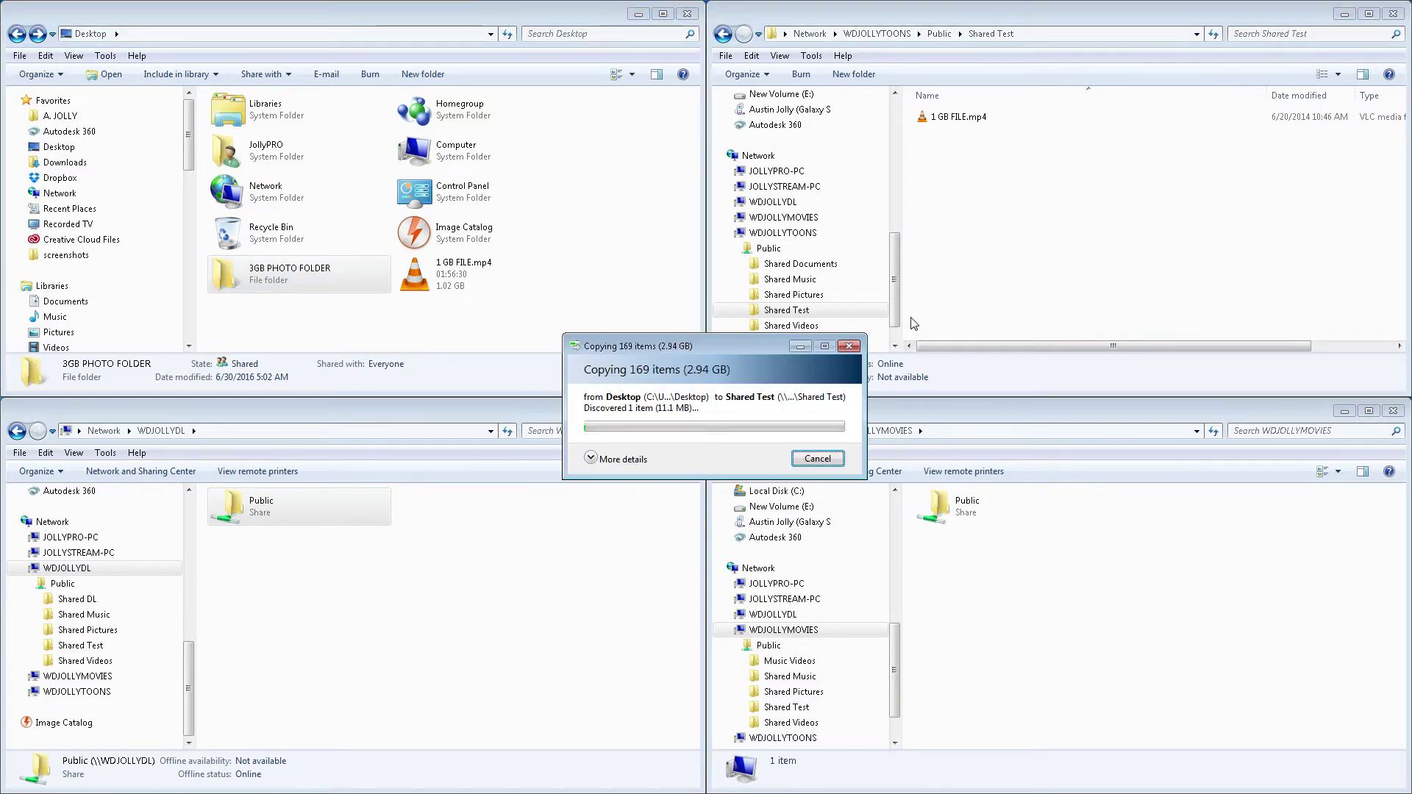
click(621, 459)
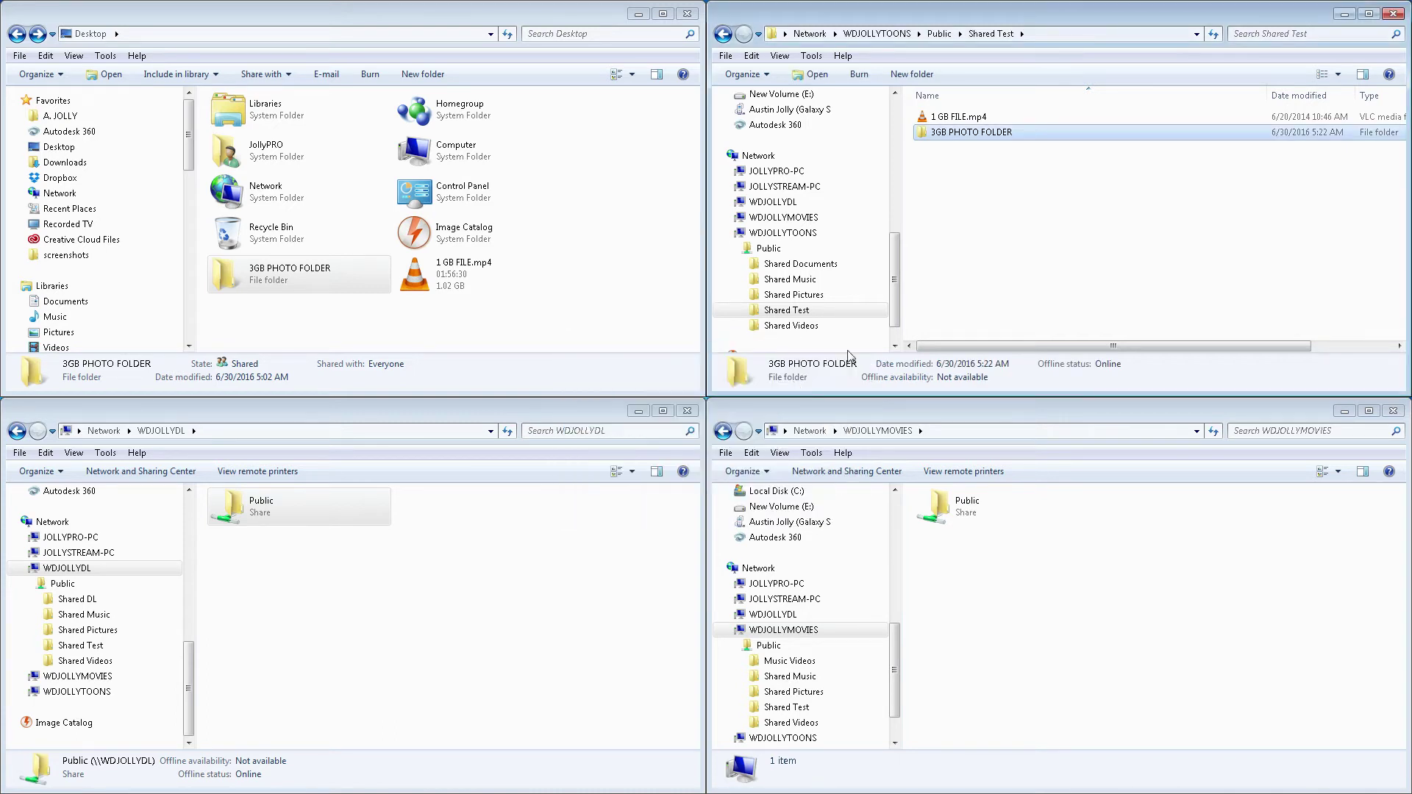
Step: Select 1 GB FILE.mp4 on WDJOLLYTOONS and open Public > Shared Test on WDJOLLYDL as the destination
click(1160, 210)
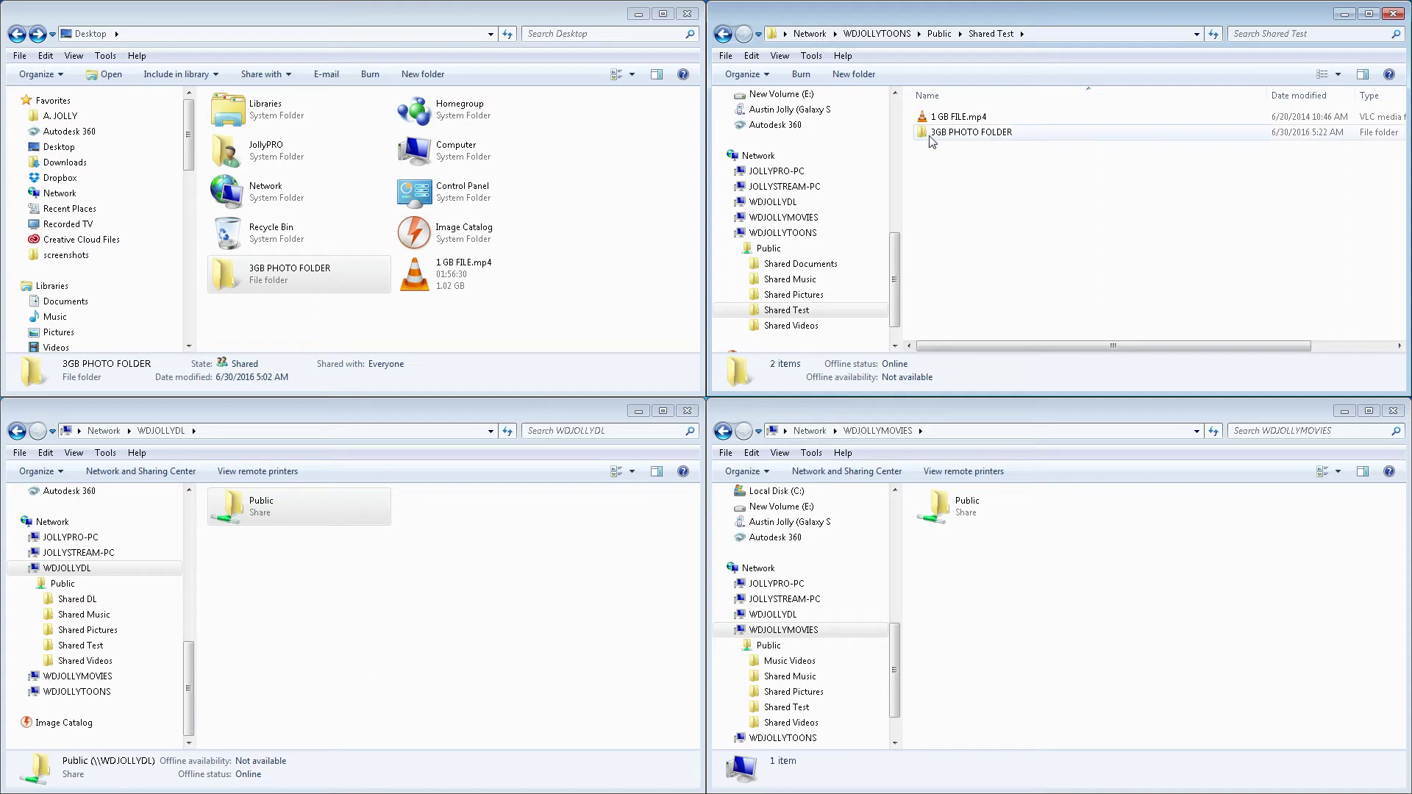
click(973, 111)
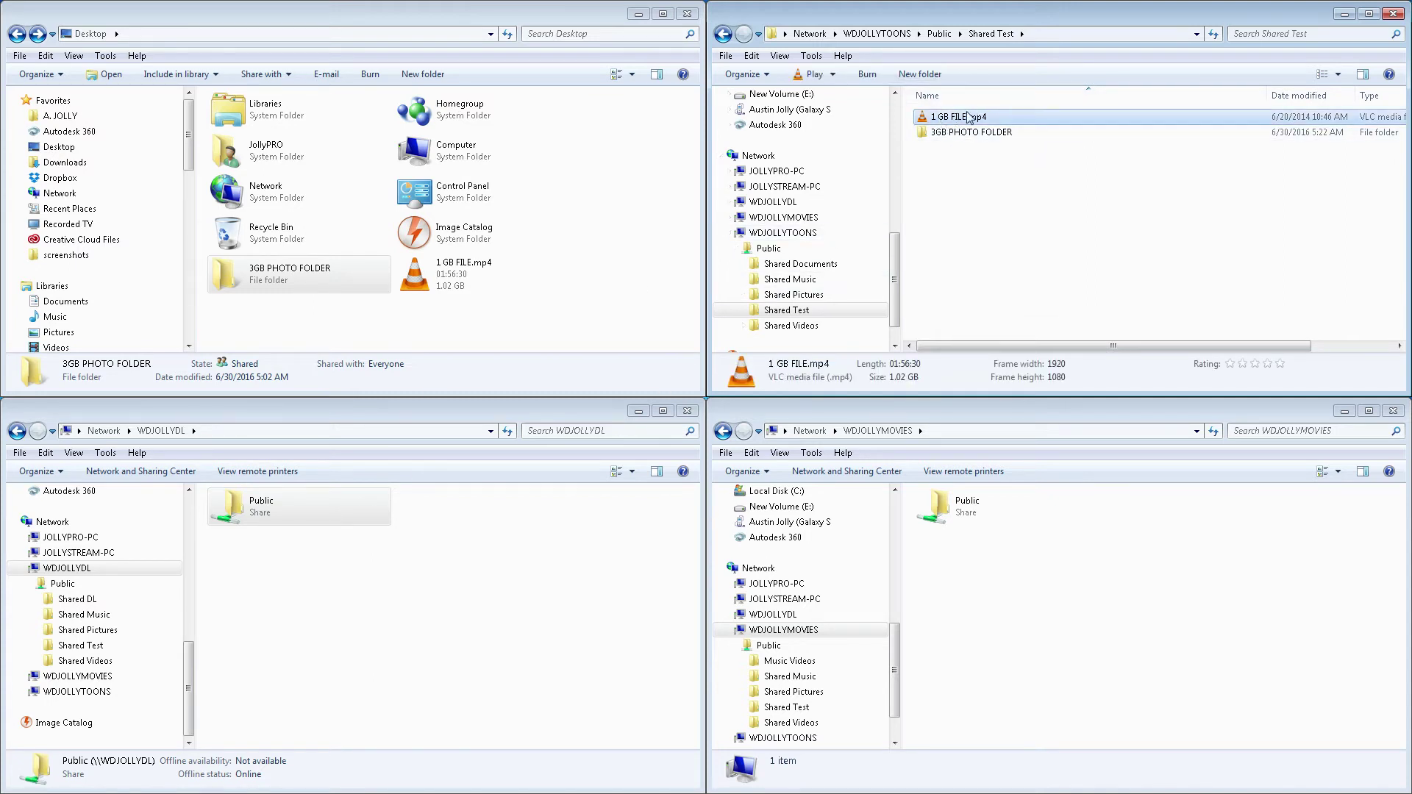
double_click(311, 506)
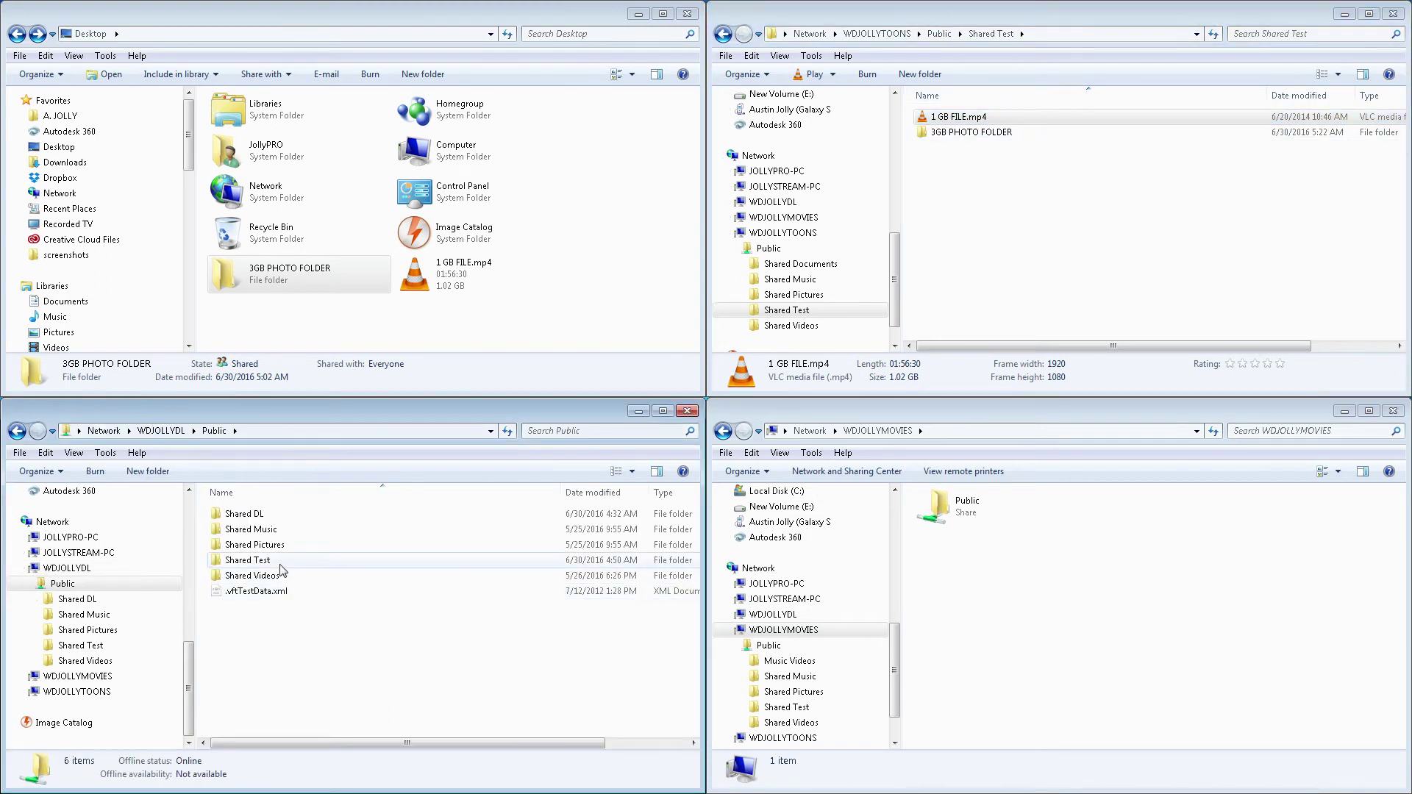
double_click(280, 566)
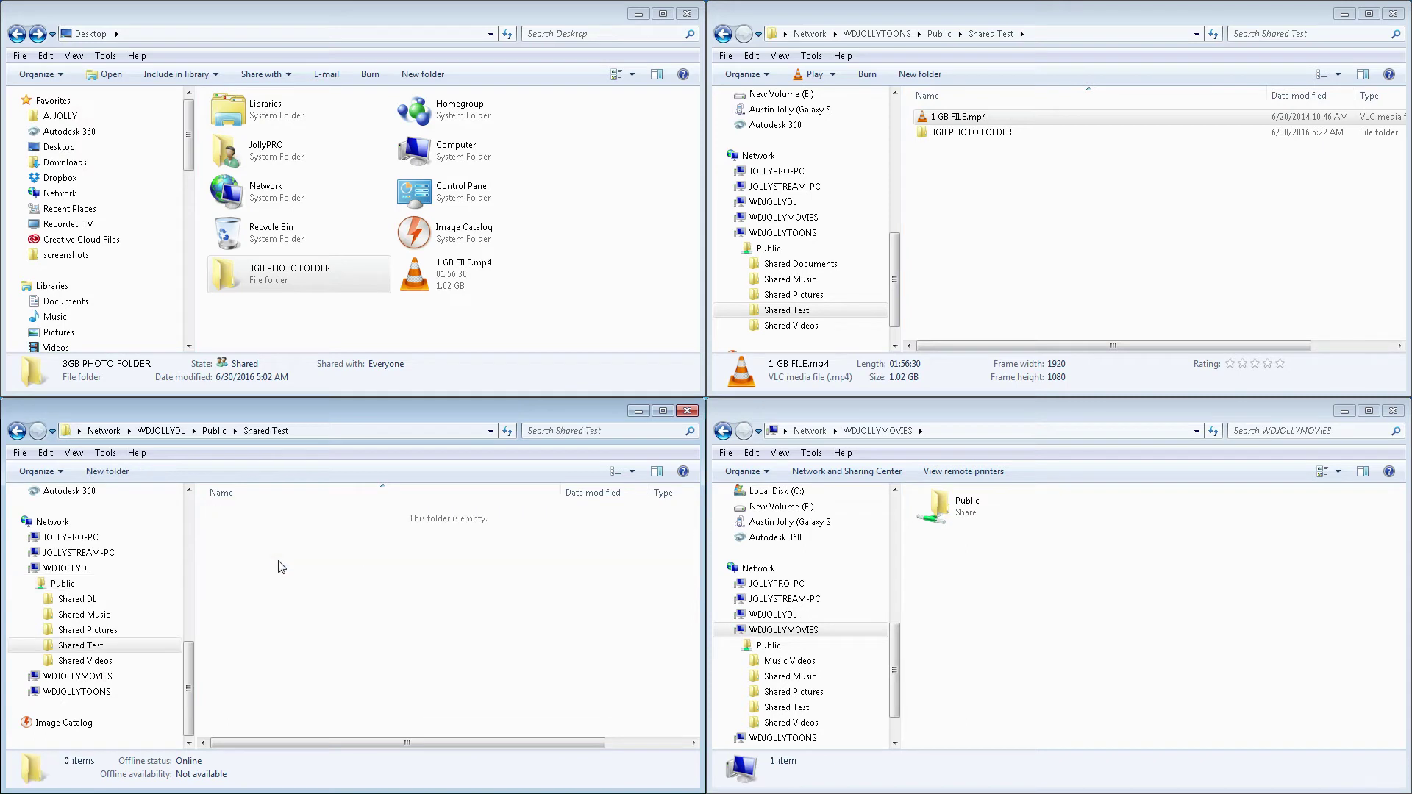
click(966, 118)
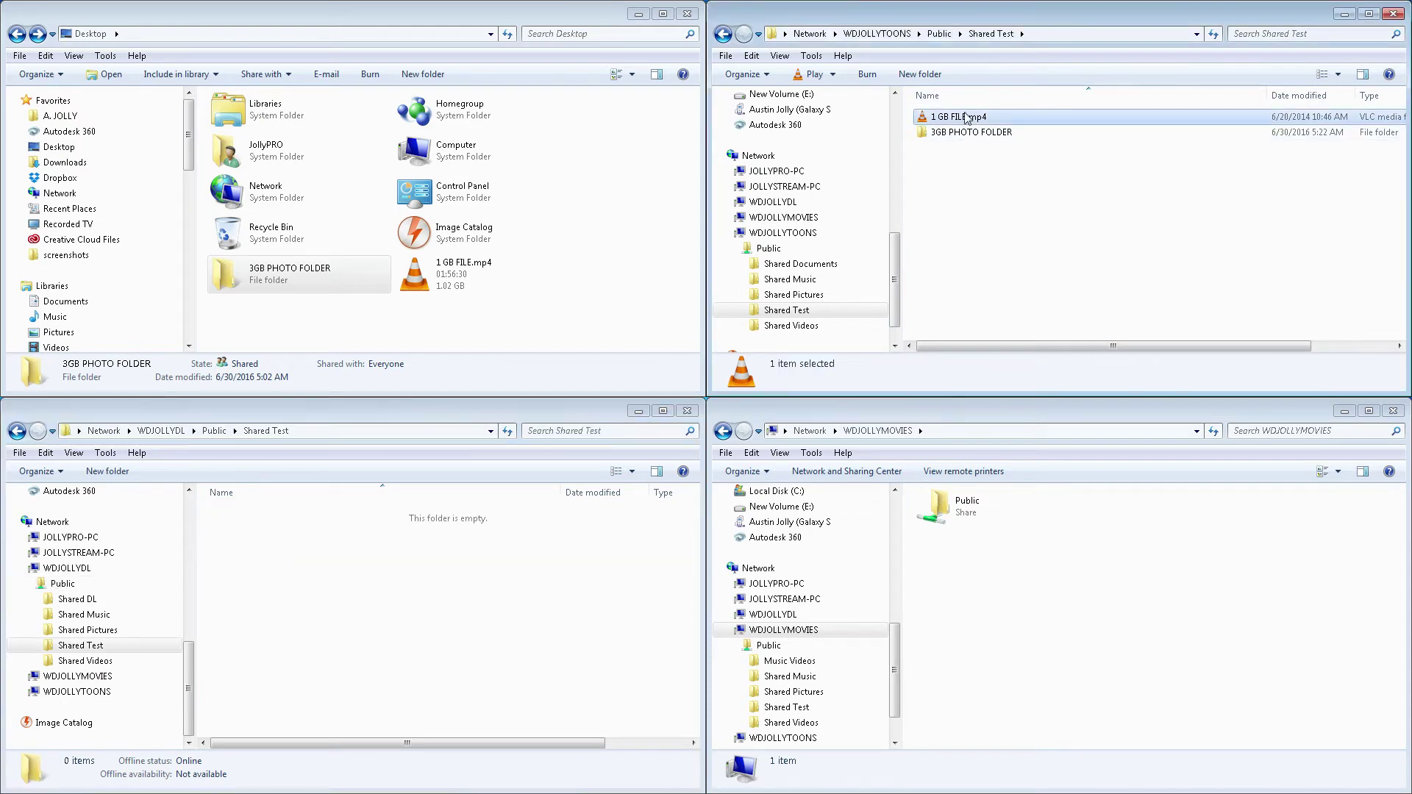
click(475, 607)
Step: Paste 1 GB FILE.mp4 into WDJOLLYDL Shared Test and show the transfer speed details
key(ctrl+v)
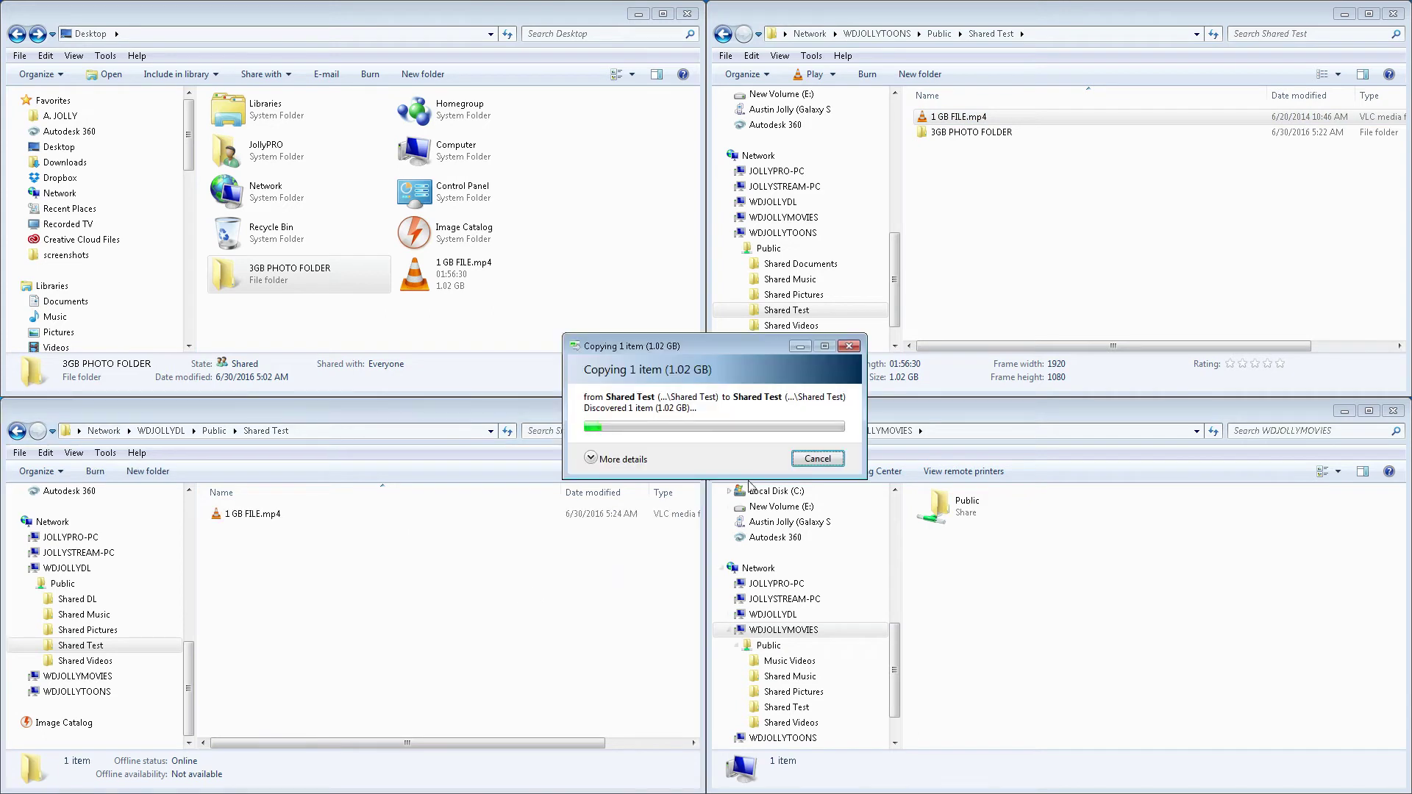
click(639, 466)
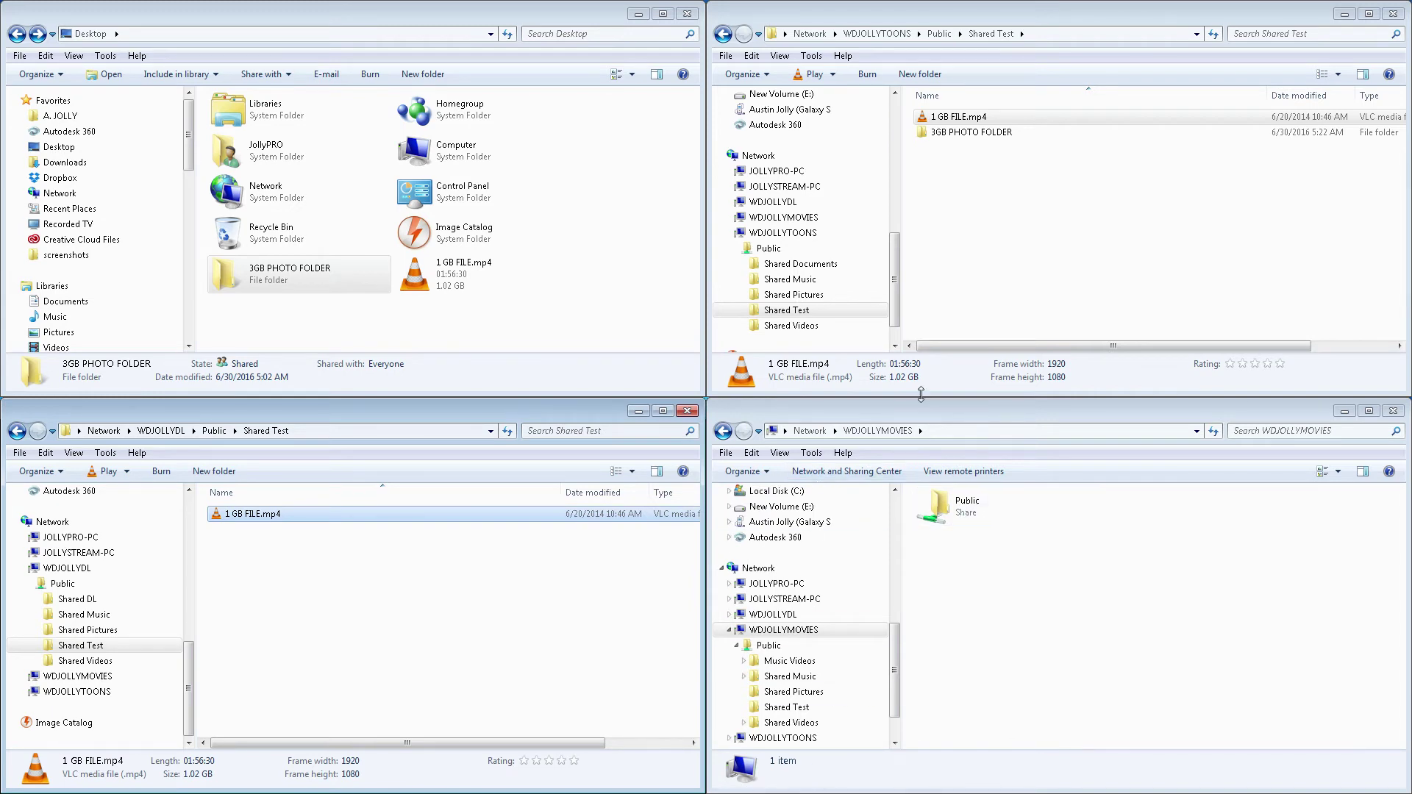
Step: Paste 3GB PHOTO FOLDER from WDJOLLYTOONS into WDJOLLYDL Shared Test, showing transfer speed details
click(992, 134)
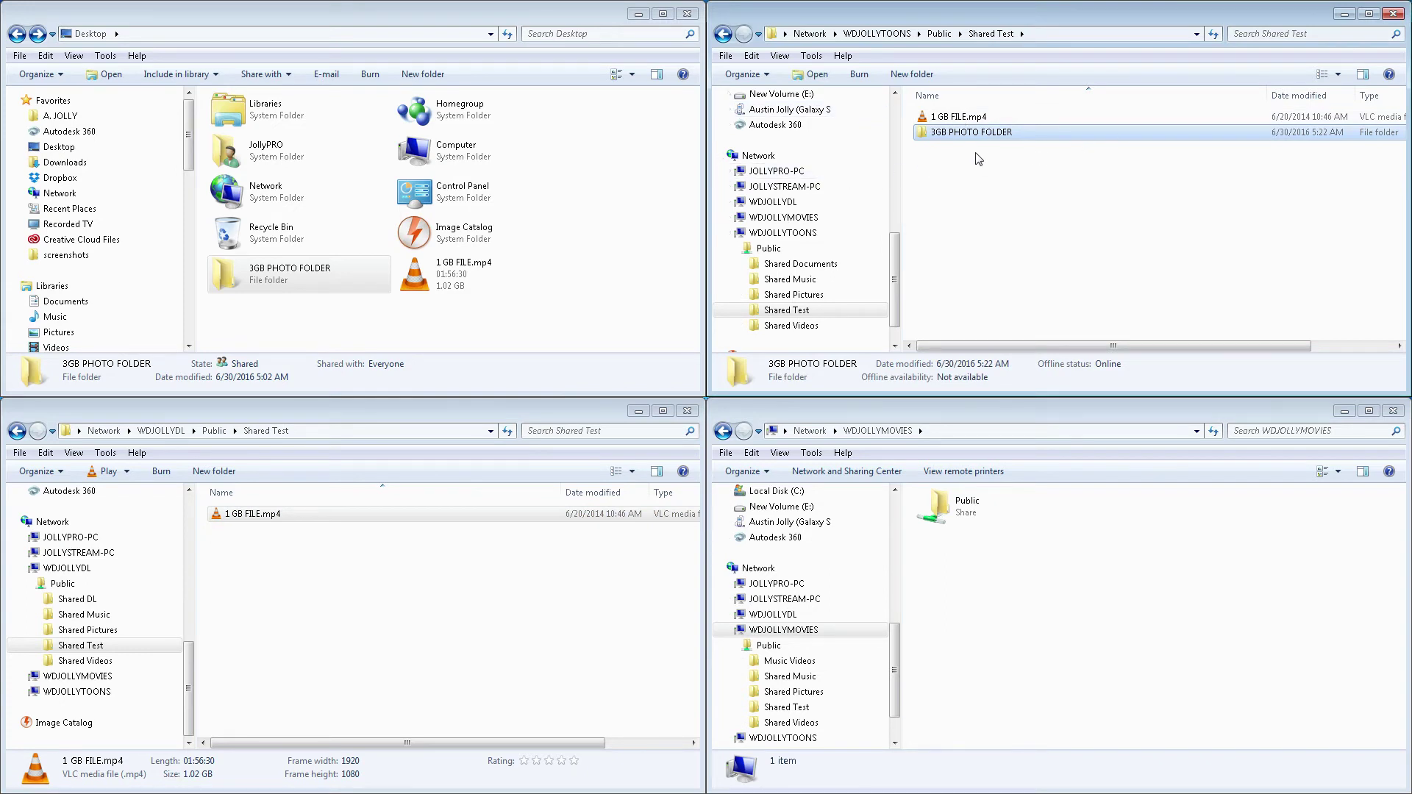
click(626, 602)
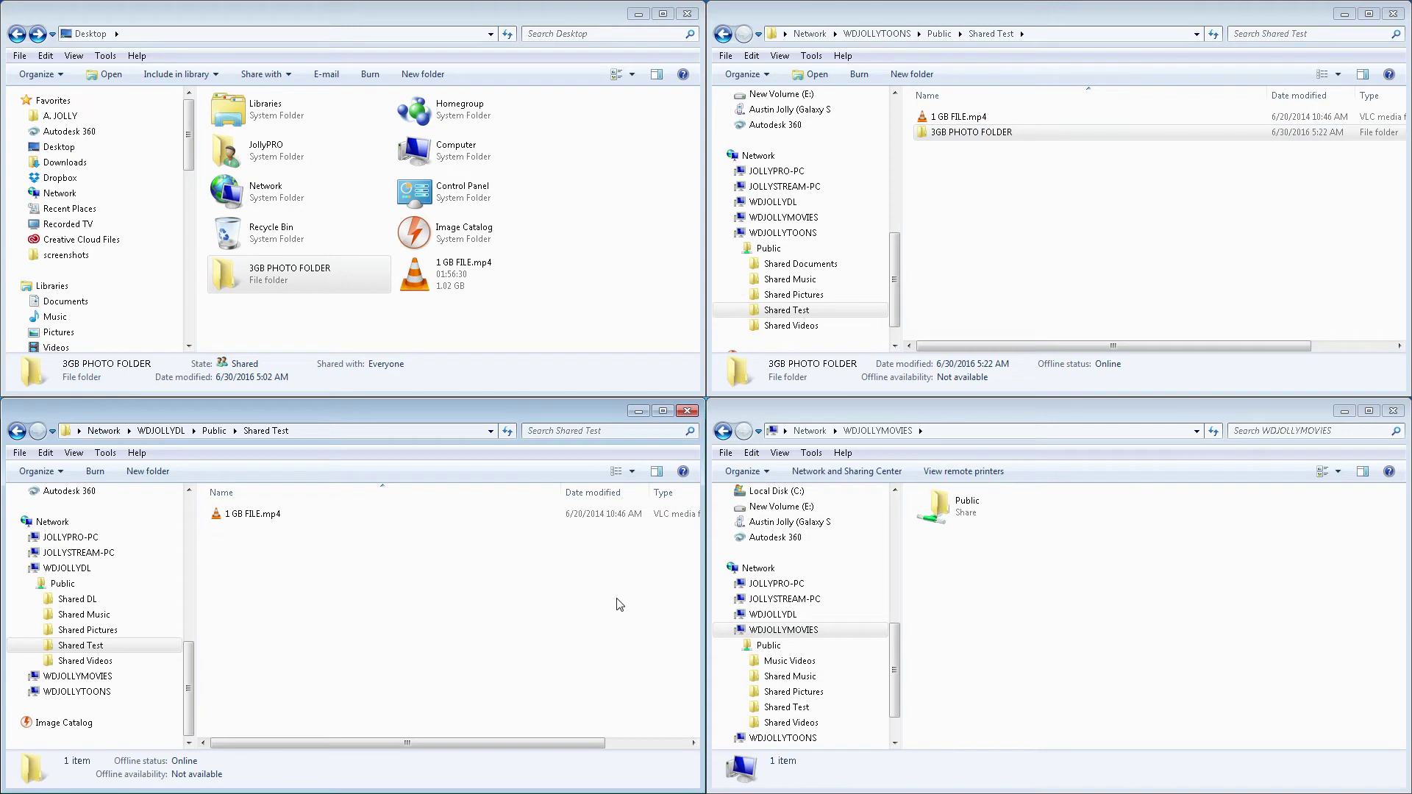
key(ctrl+v)
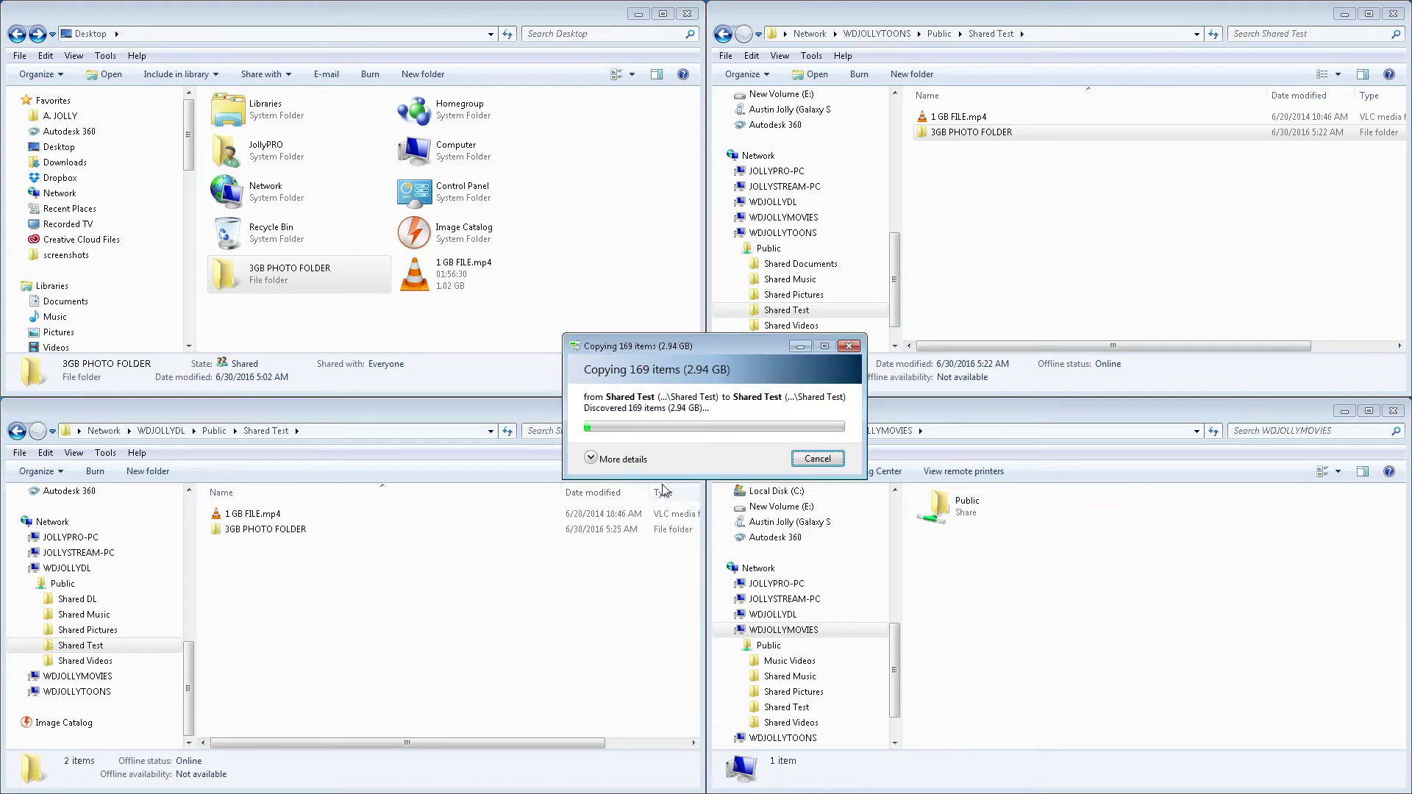
click(625, 458)
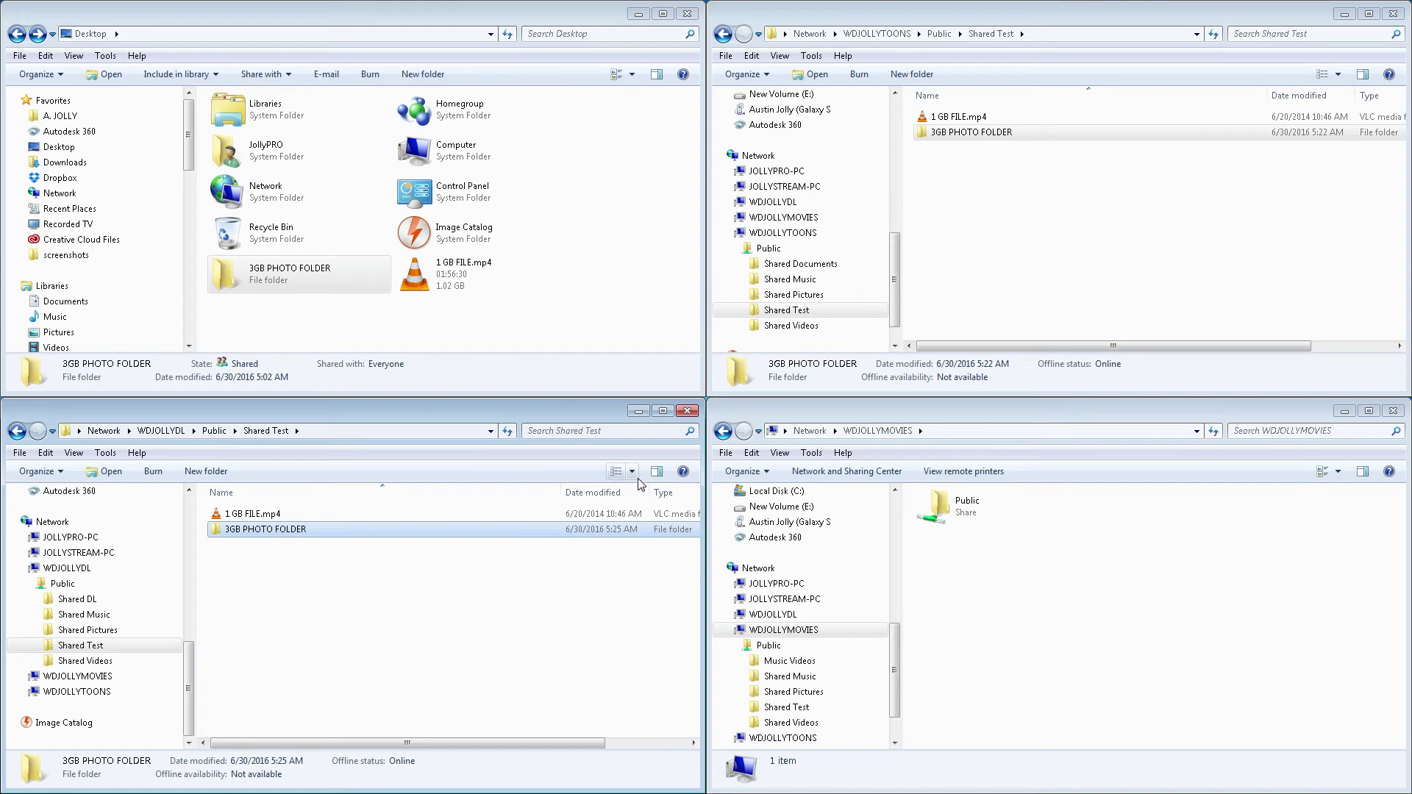
Step: Delete 1 GB FILE.mp4 and 3GB PHOTO FOLDER from the Desktop
click(622, 284)
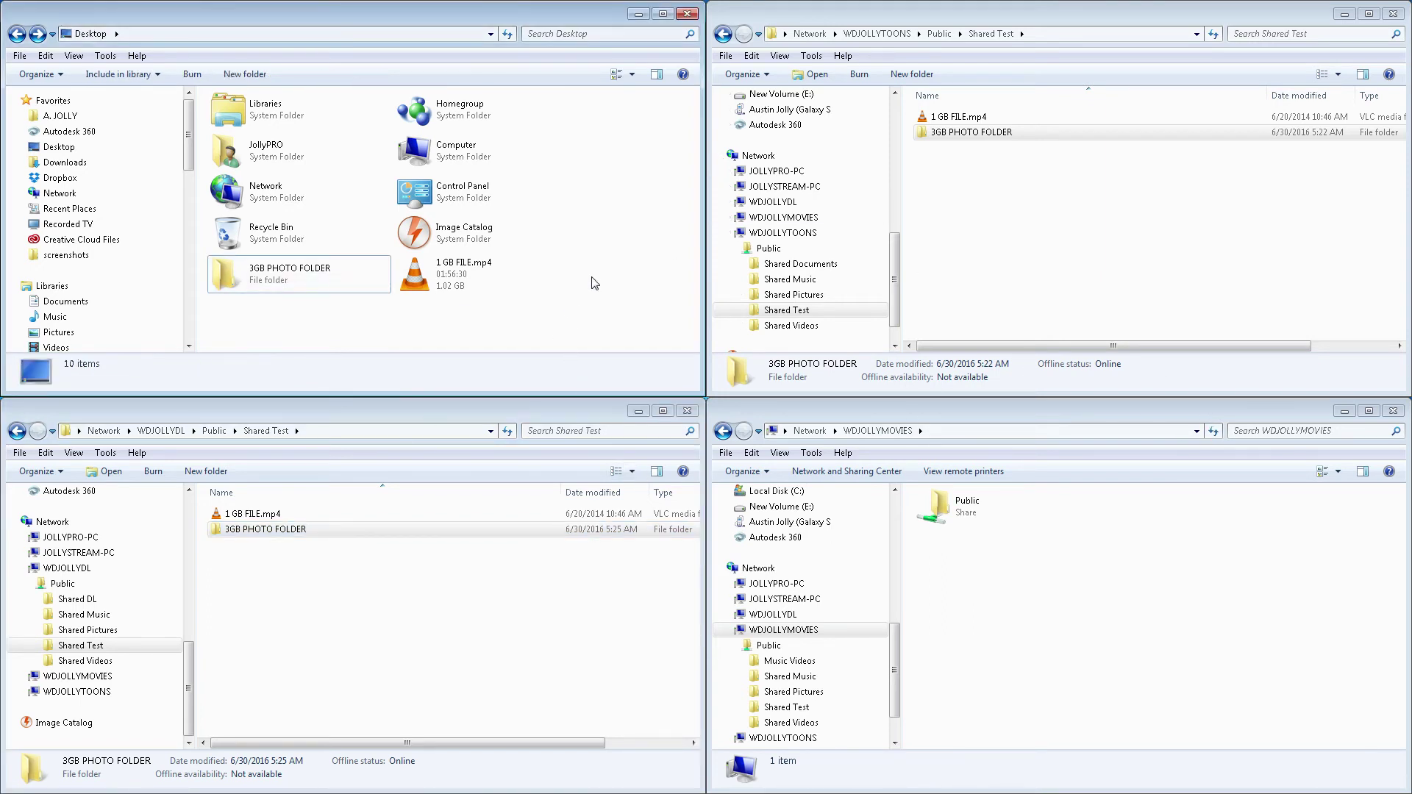
click(525, 291)
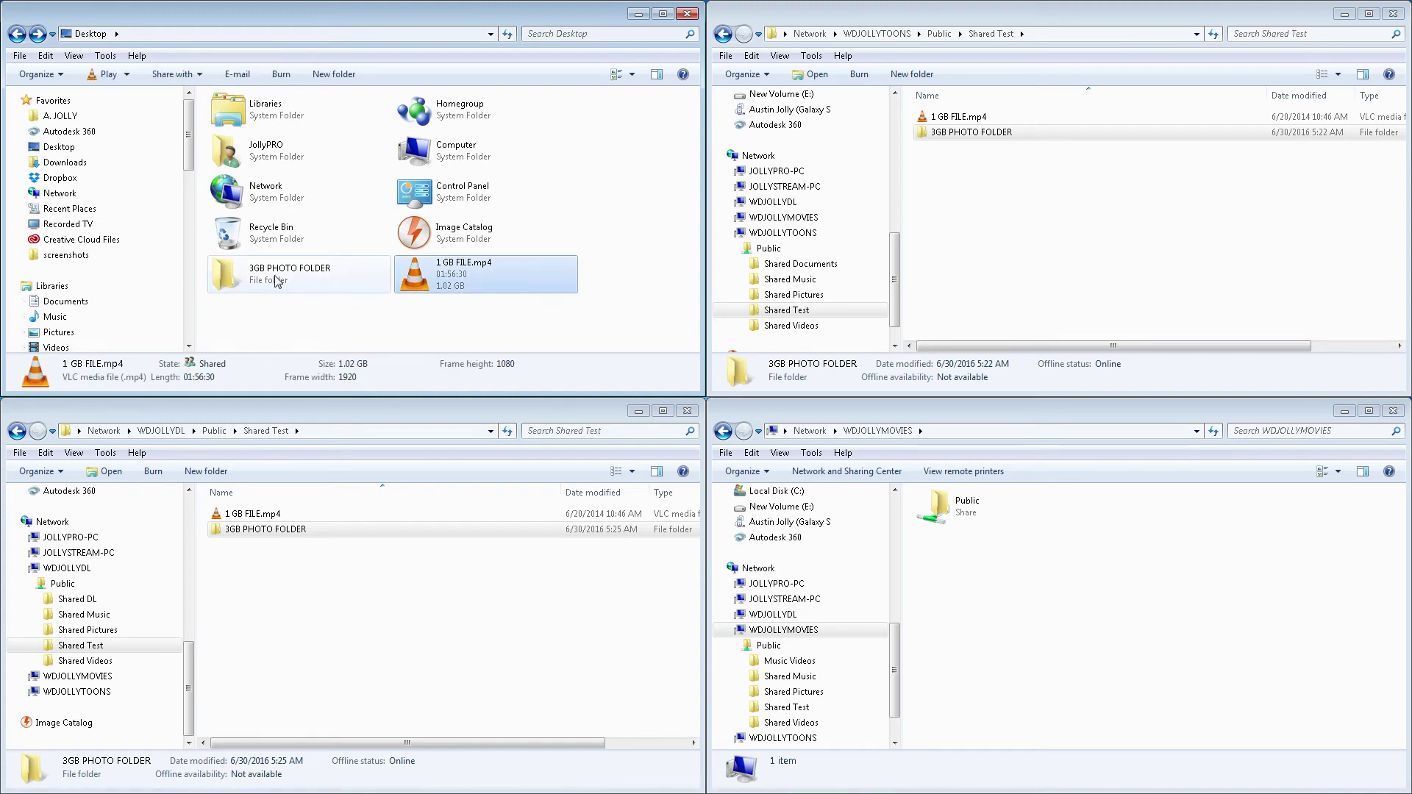
ctrl+click(316, 280)
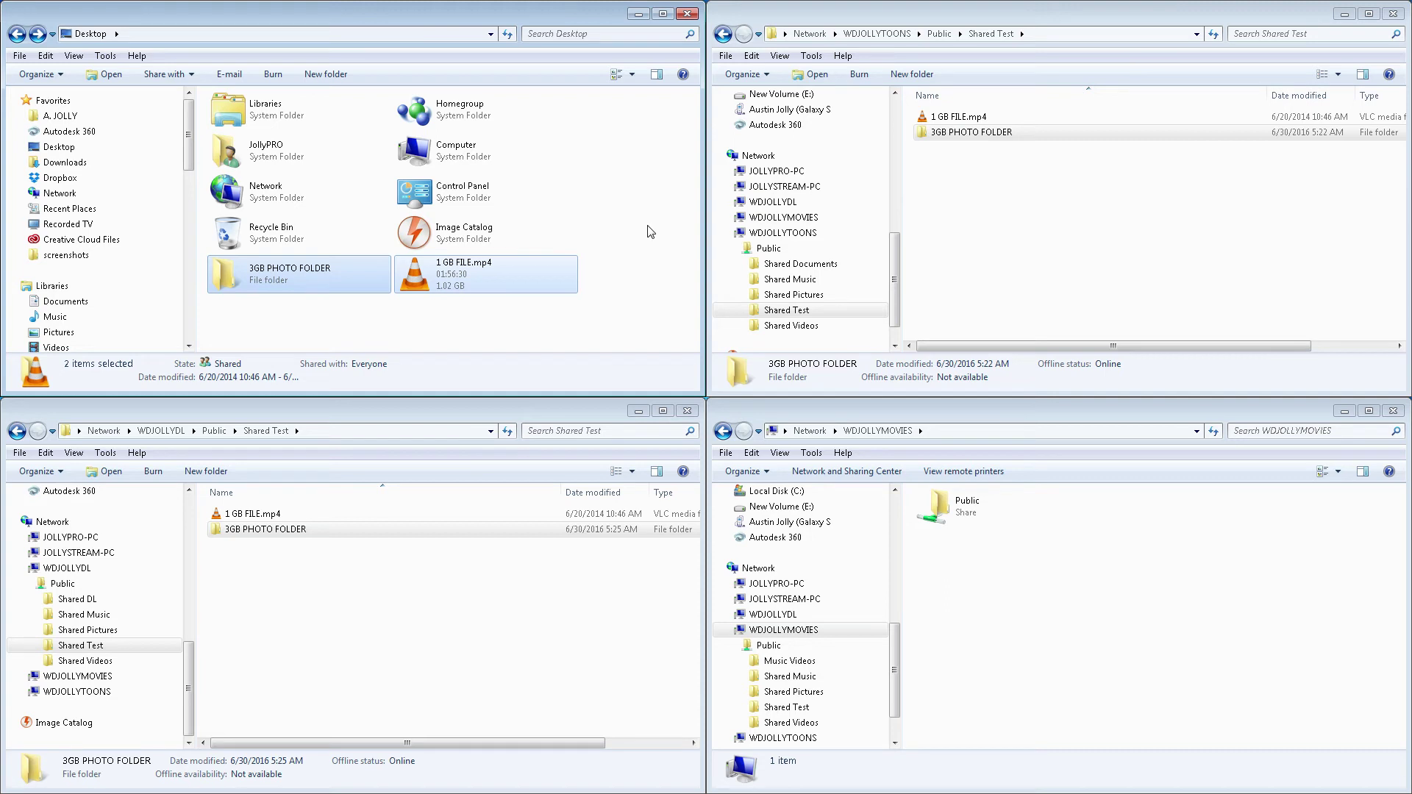
key(Delete)
key(Return)
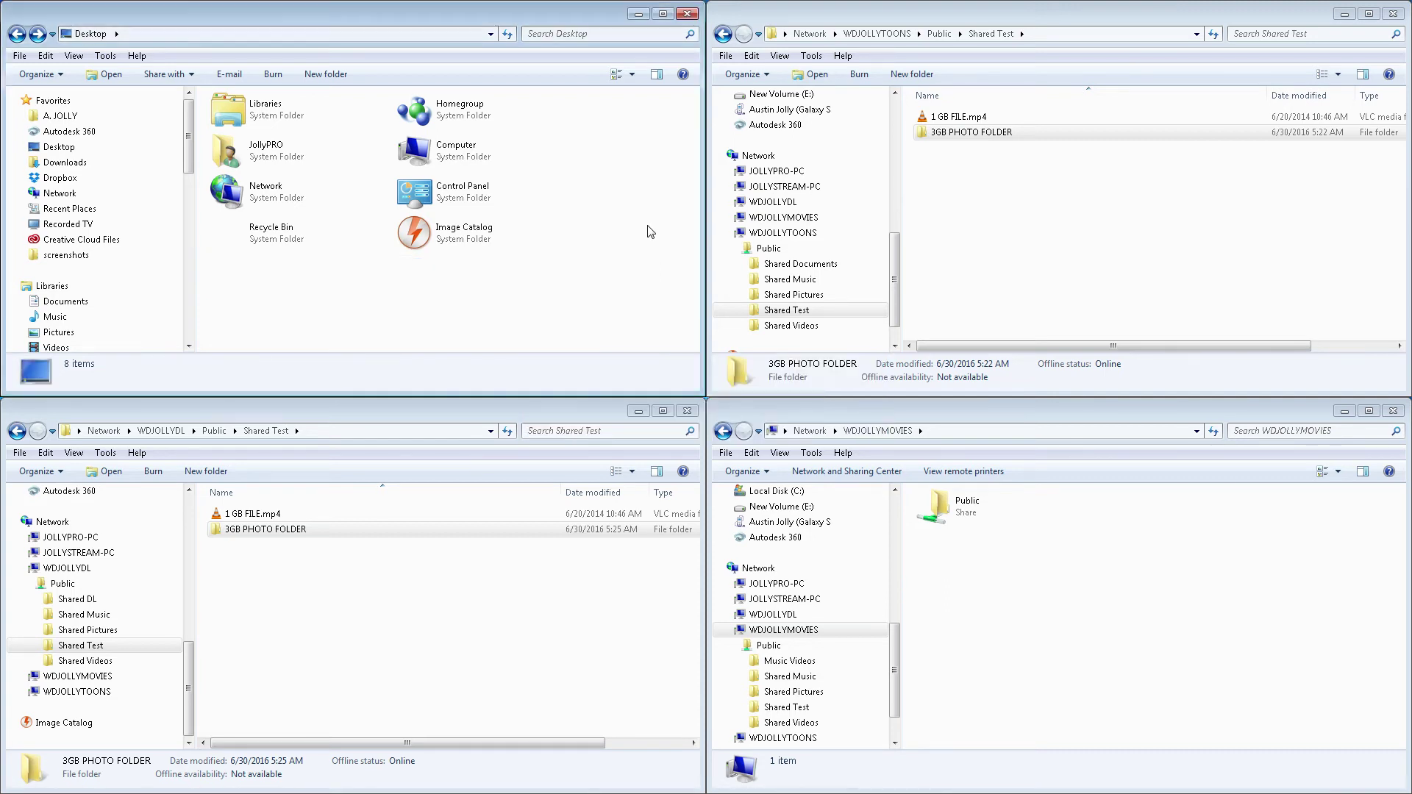
Step: Paste 1 GB FILE.mp4 from WDJOLLYDL Shared Test onto the Desktop, showing transfer speed details
click(247, 550)
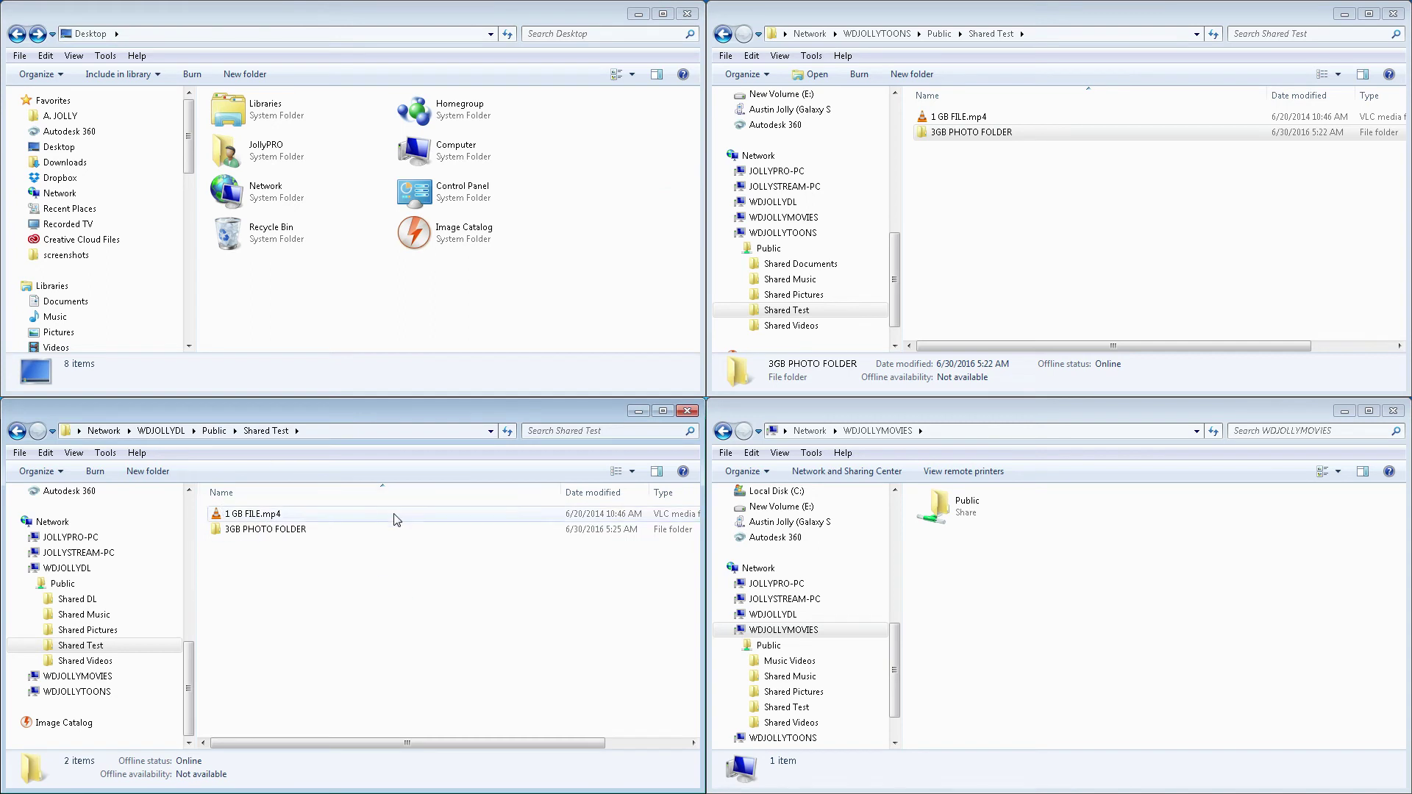
click(269, 520)
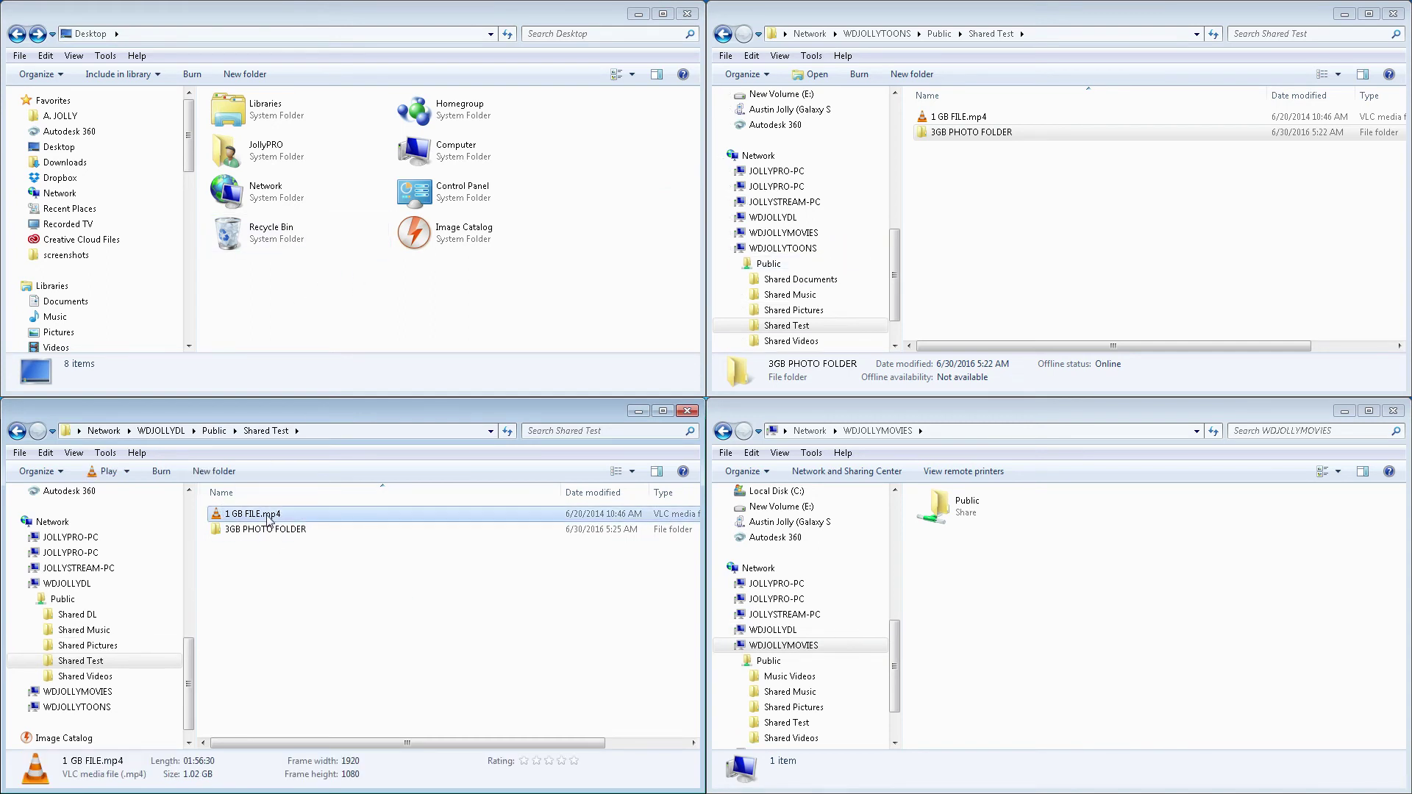
click(321, 308)
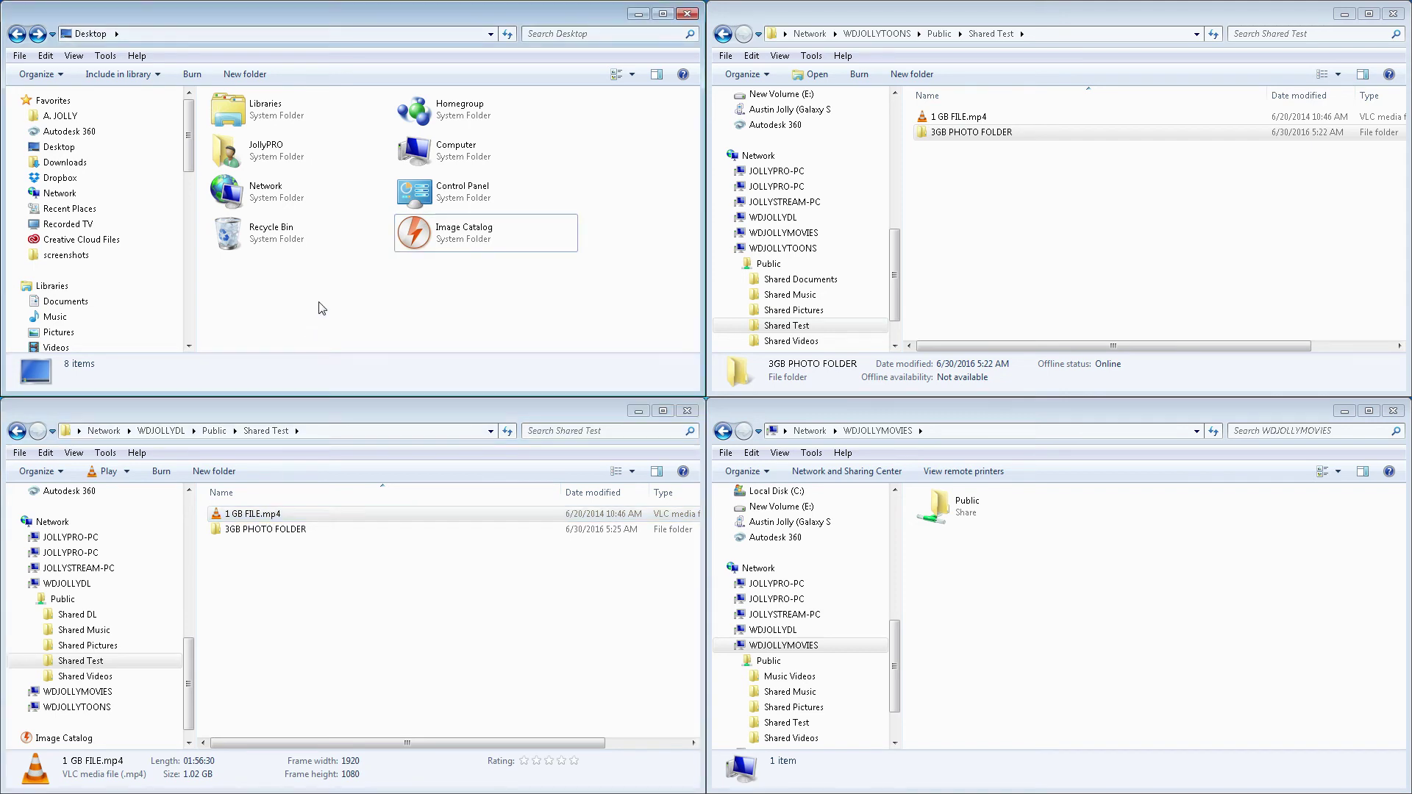
key(ctrl+v)
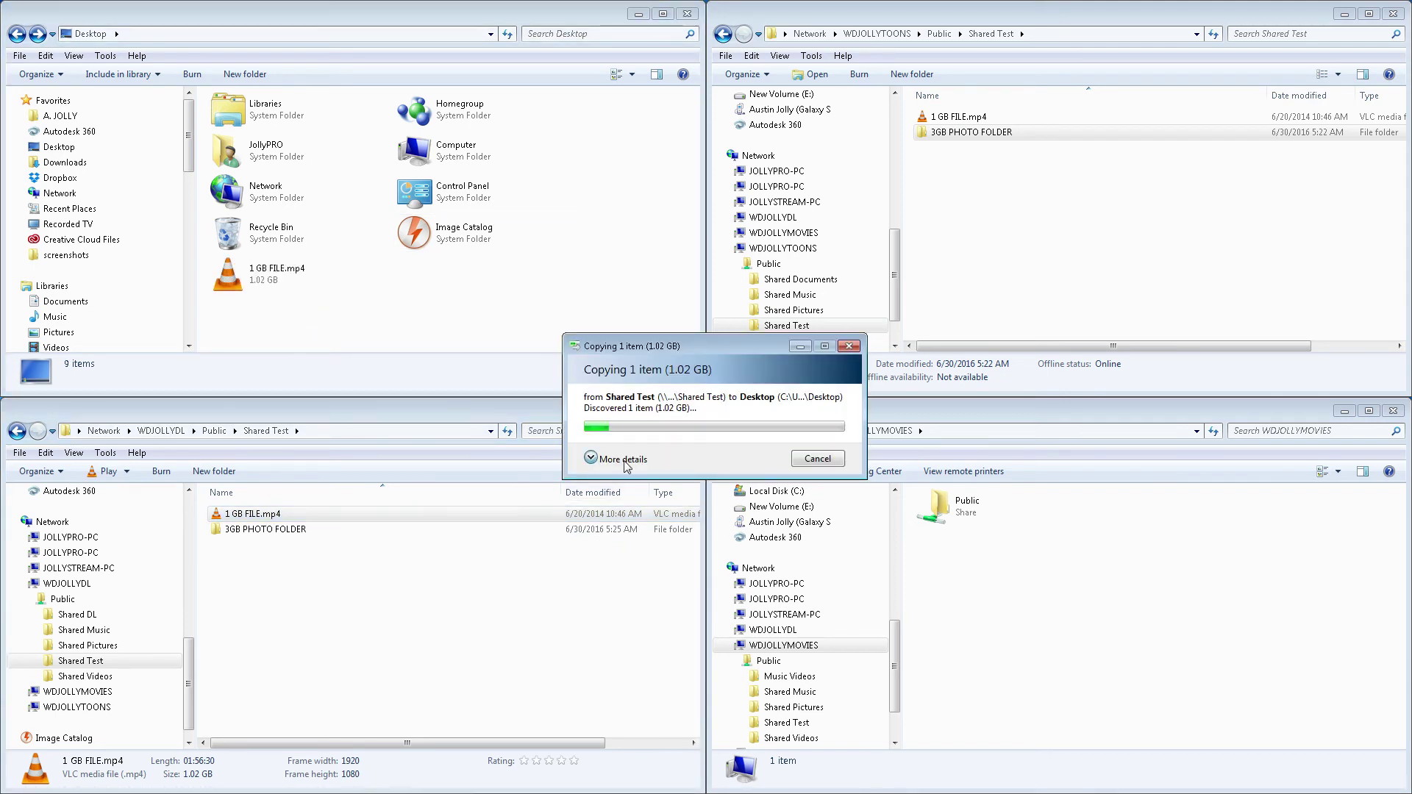
click(623, 460)
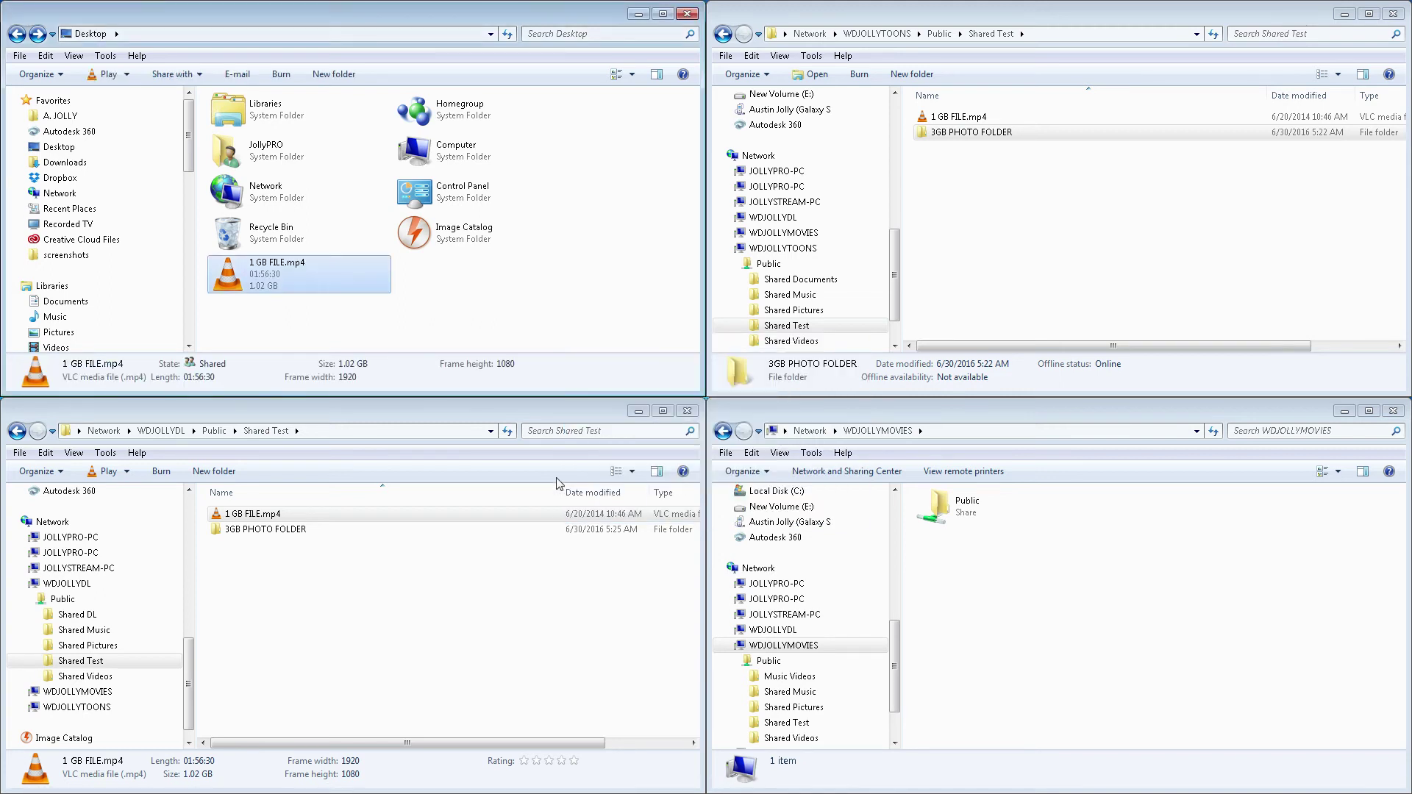
Step: Paste 3GB PHOTO FOLDER from WDJOLLYDL Shared Test onto the Desktop and watch the copy speed
click(245, 531)
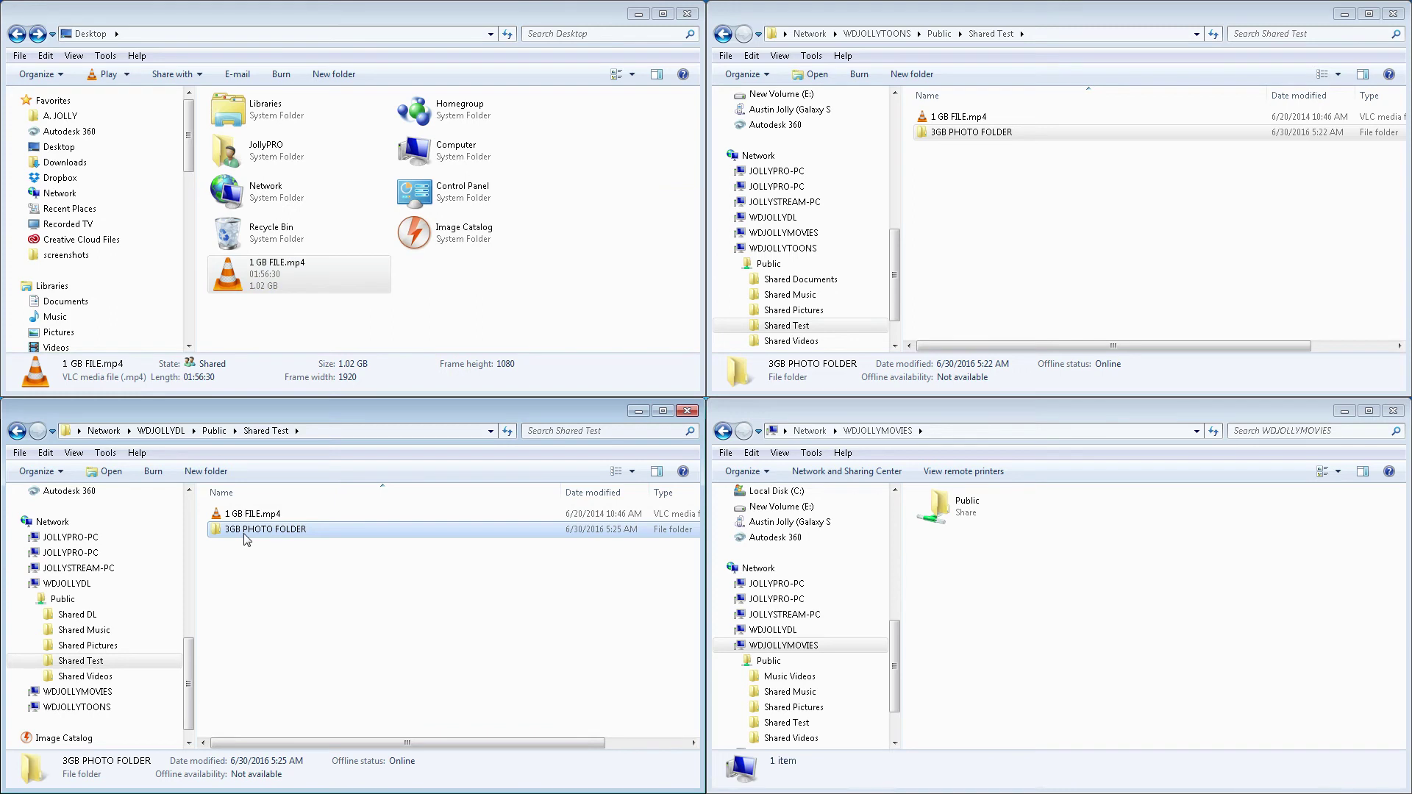
click(470, 294)
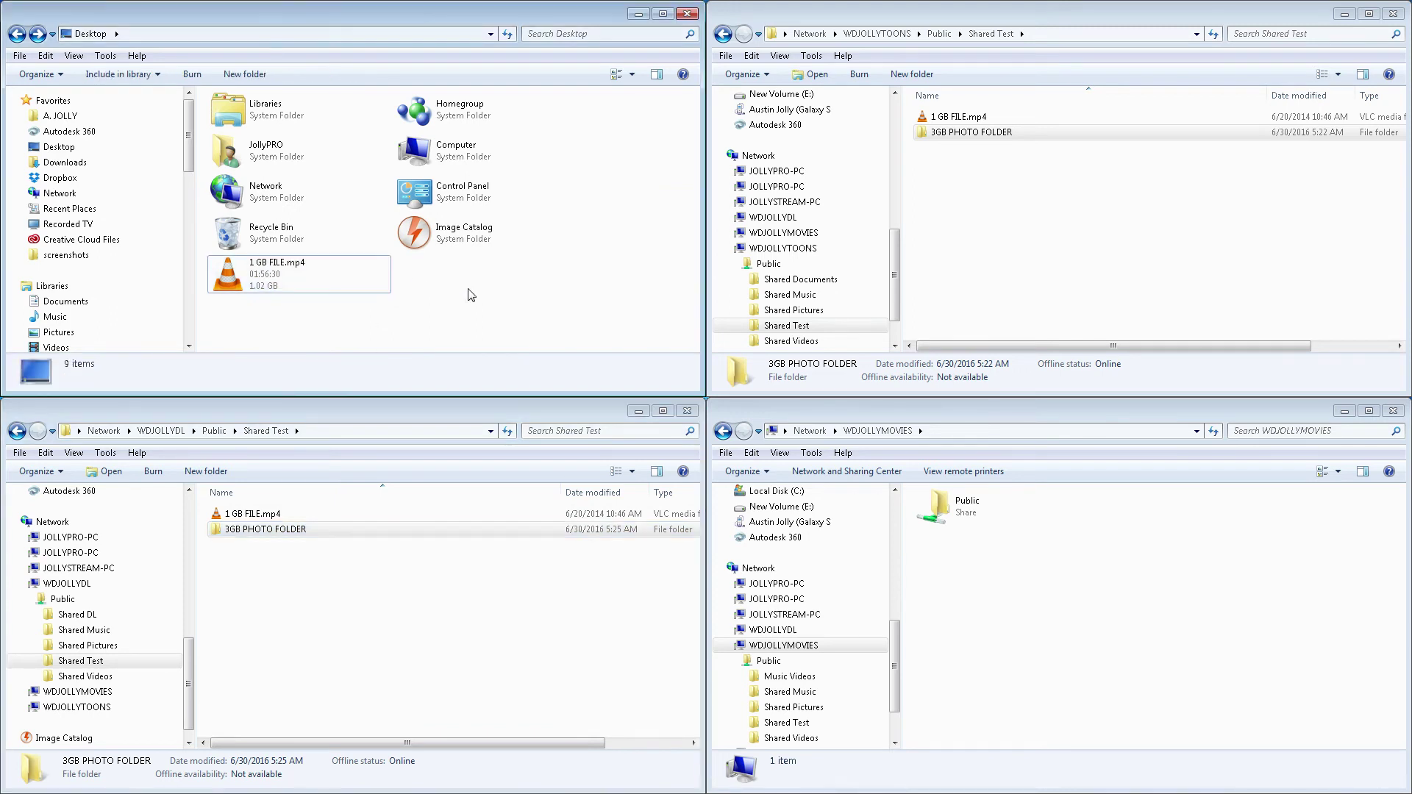
key(ctrl+v)
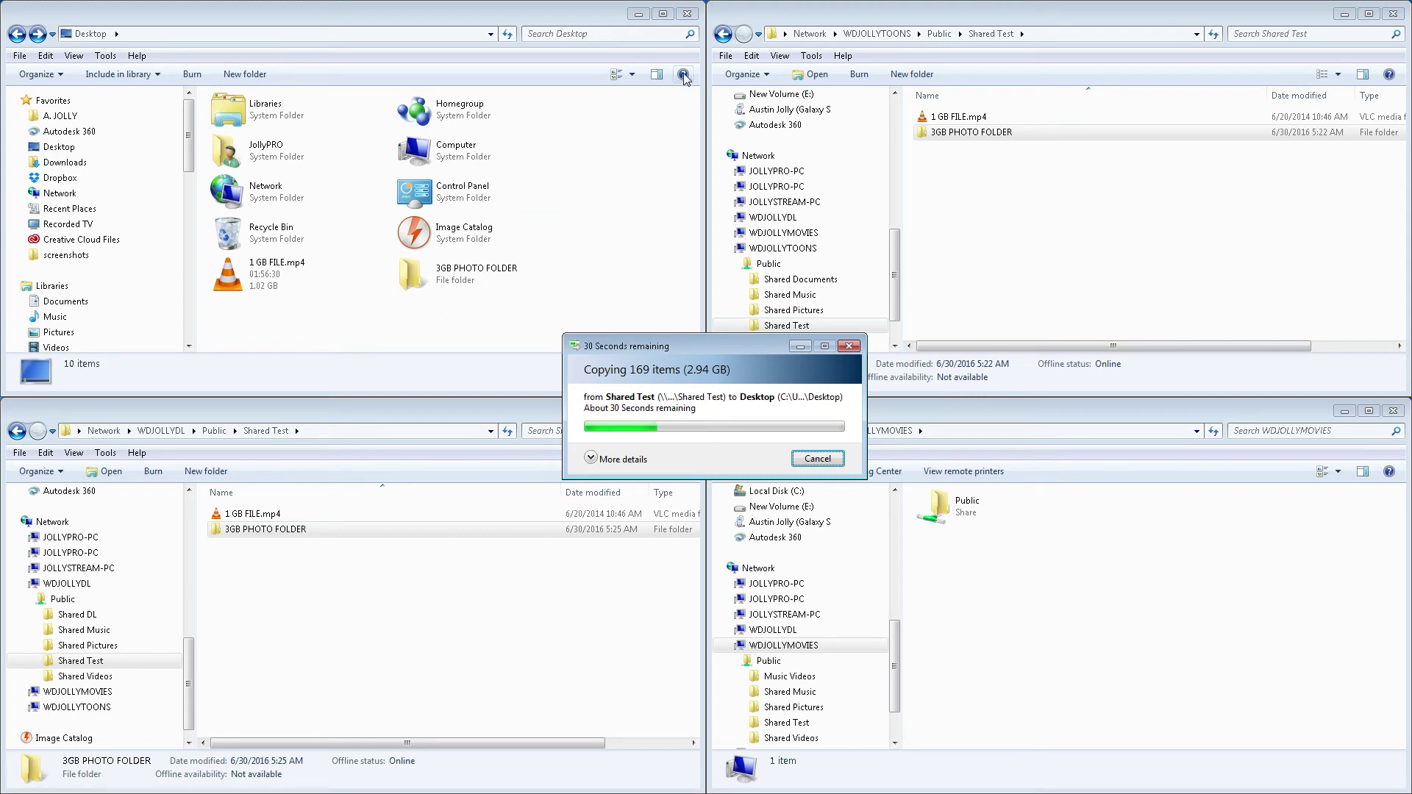
click(608, 460)
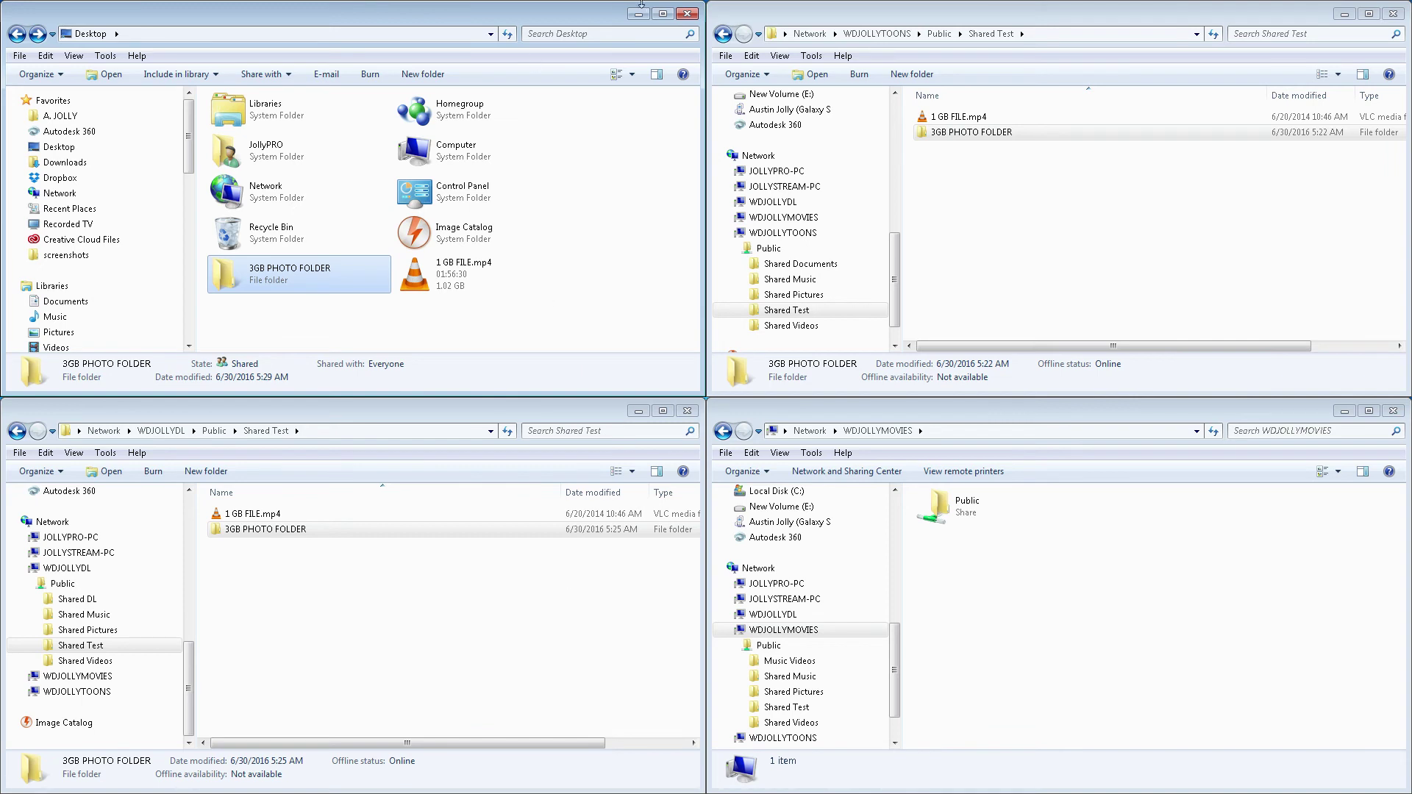
Step: Delete the video and photo folder from WDJOLLYTOONS Shared Test and show the deletion details
click(518, 269)
click(358, 326)
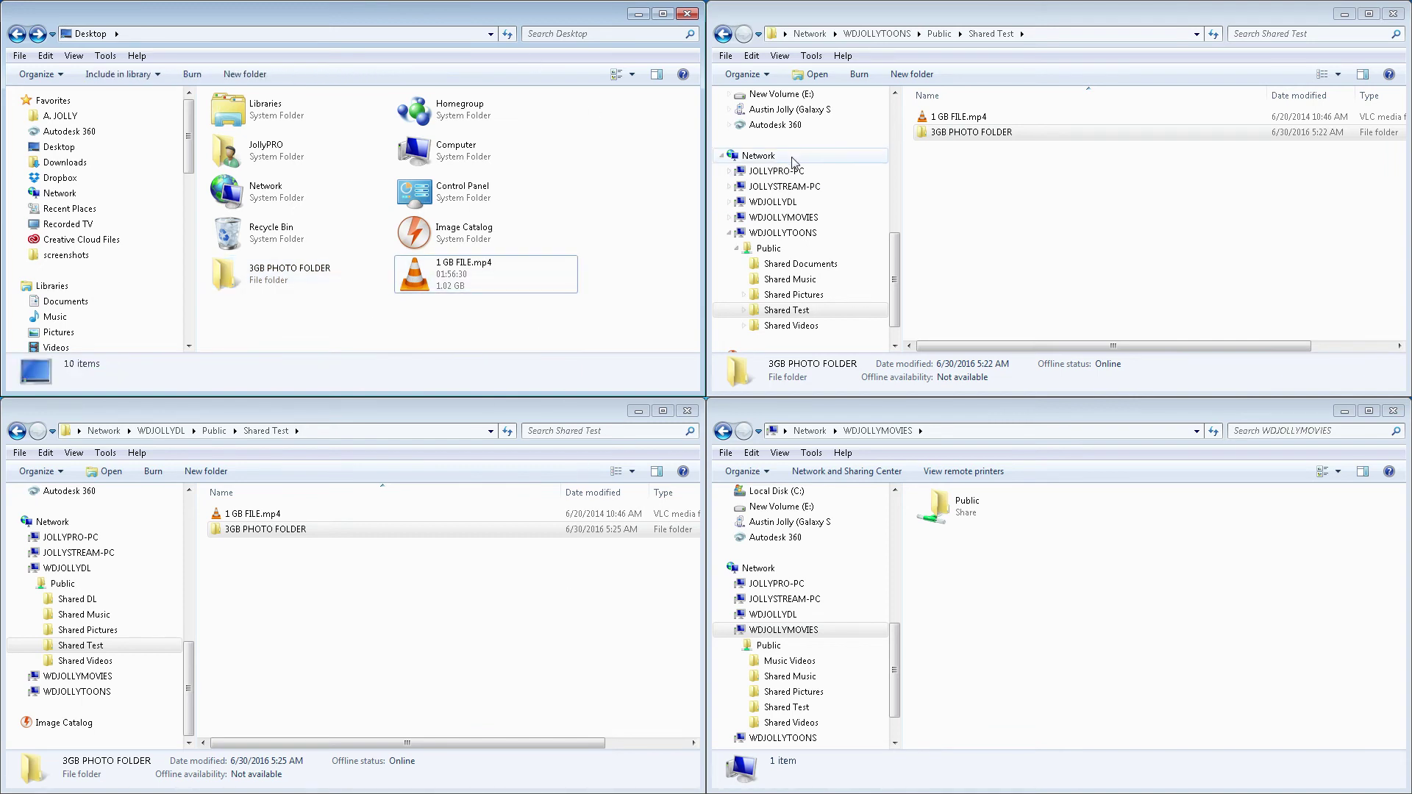
click(949, 164)
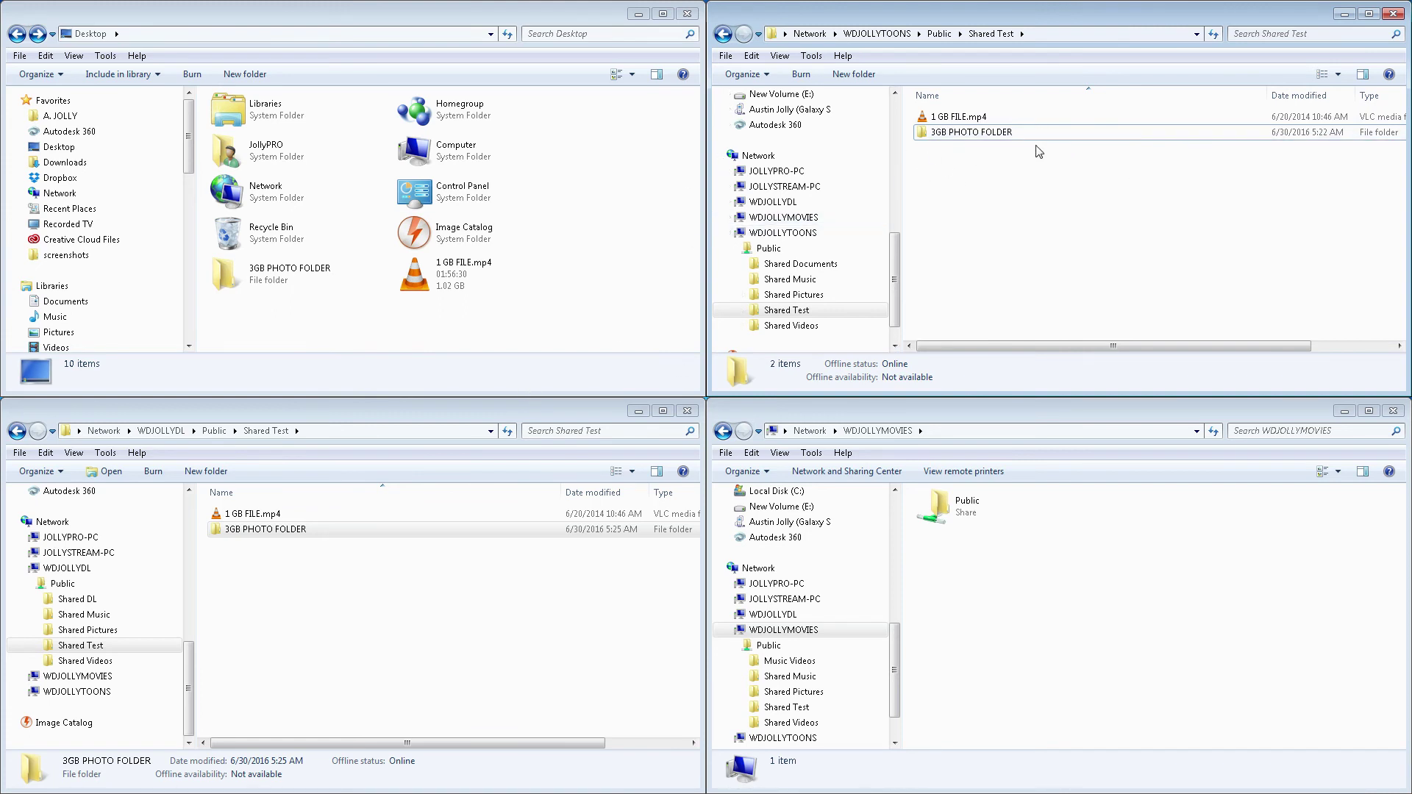
click(983, 117)
drag(994, 169, 973, 120)
key(Delete)
key(Escape)
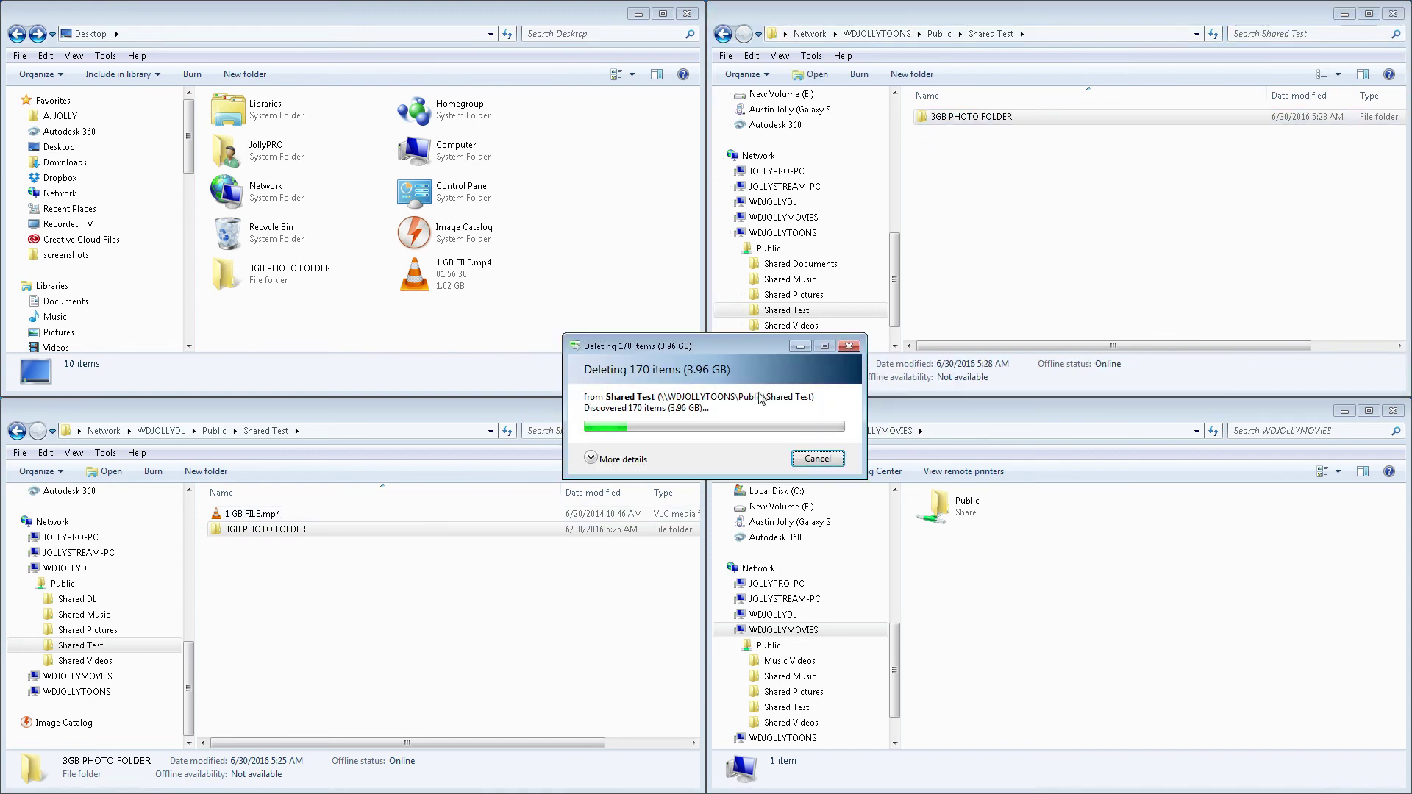
click(630, 460)
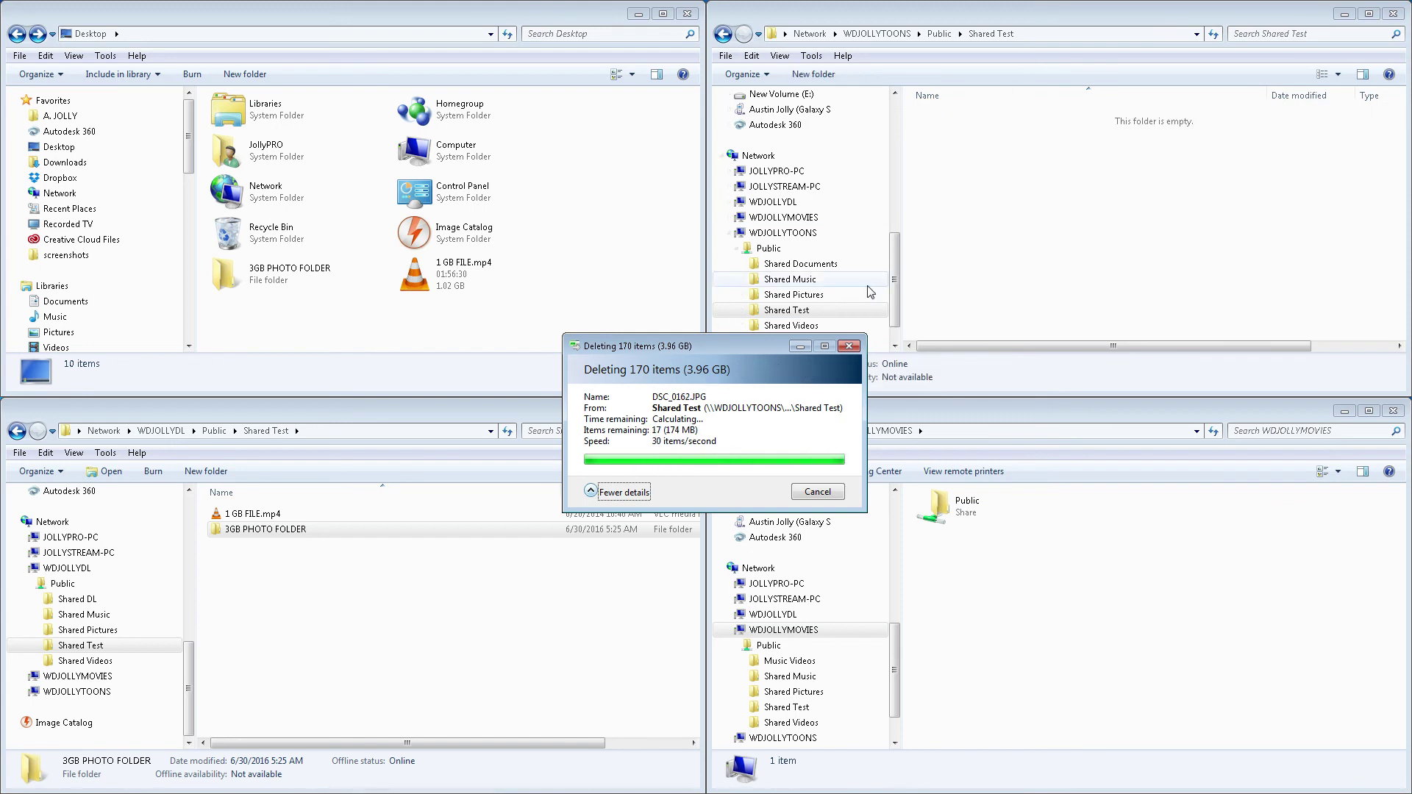
Step: Delete both items from the WDJOLLYDL Shared Test folder as well
drag(291, 583, 270, 517)
key(Delete)
key(Return)
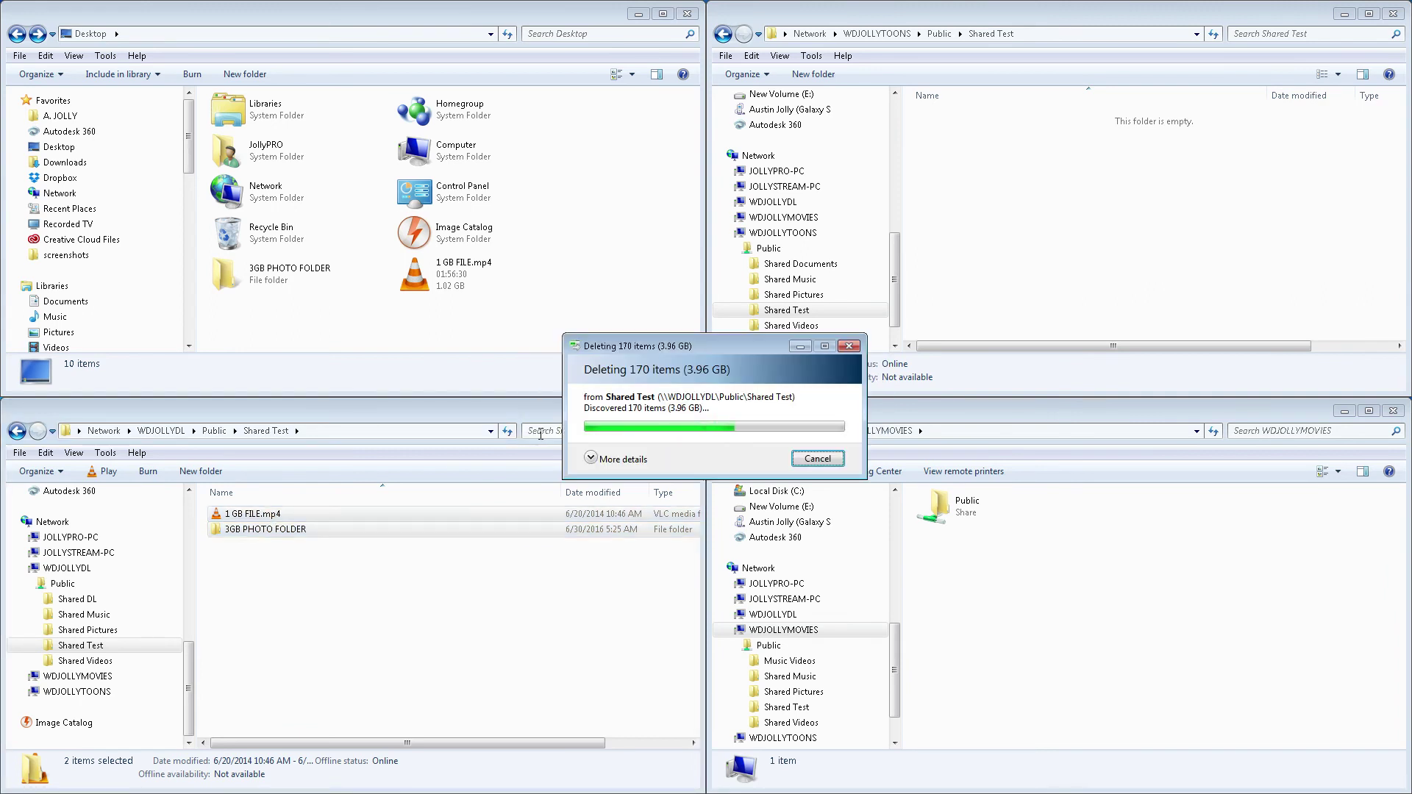
Step: Cut the 1.02 GB video off the Desktop into WDJOLLYTOONS Shared Test and view transfer speed details
click(527, 271)
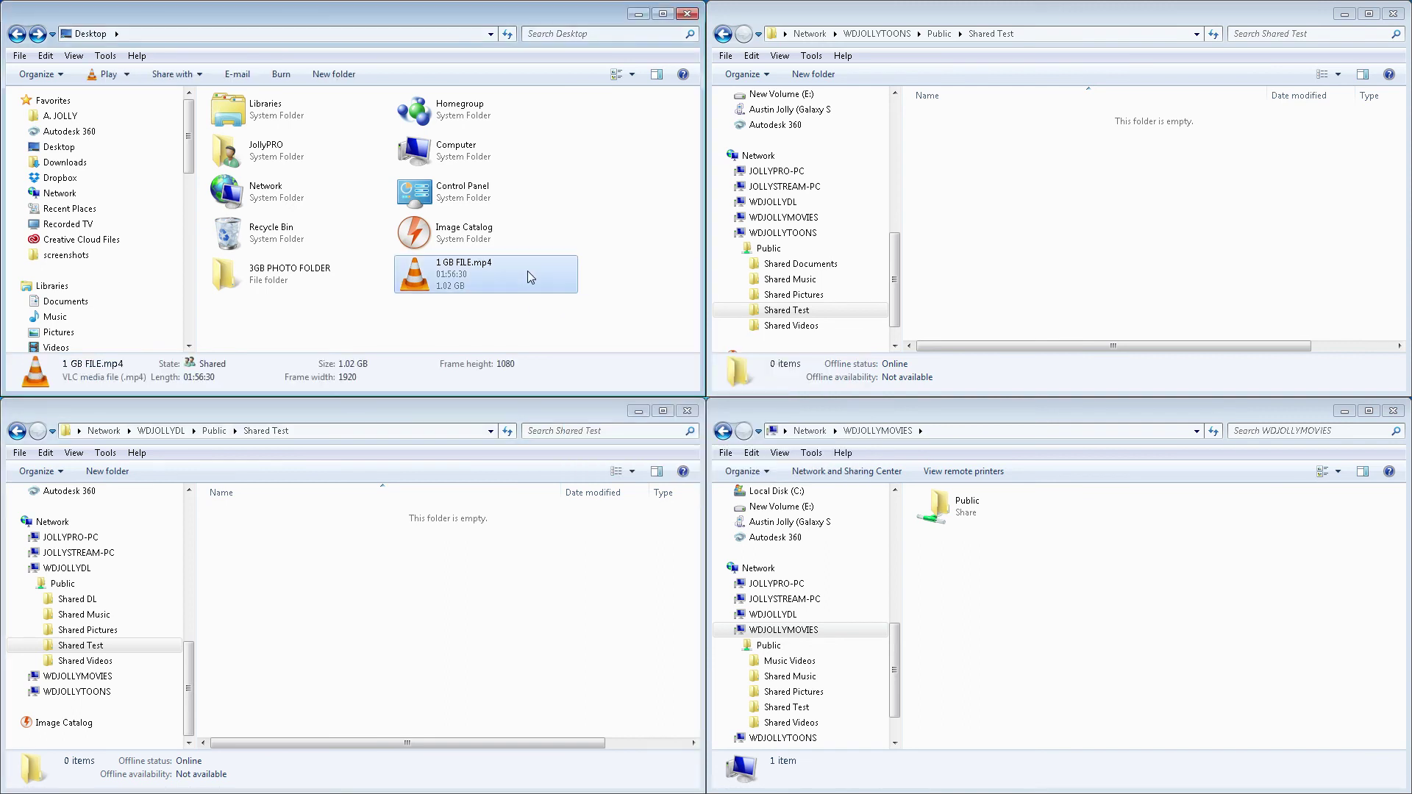
key(ctrl+x)
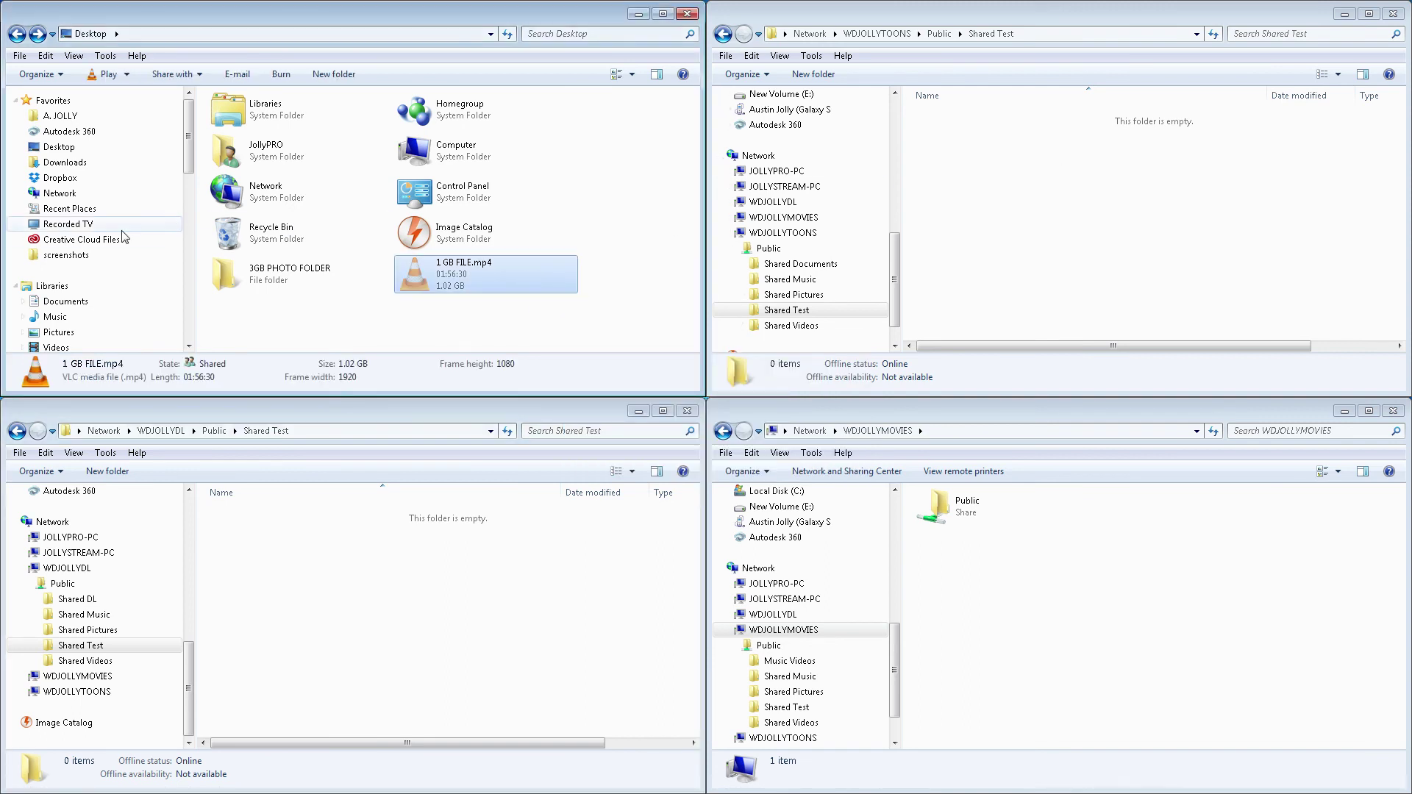
click(1073, 203)
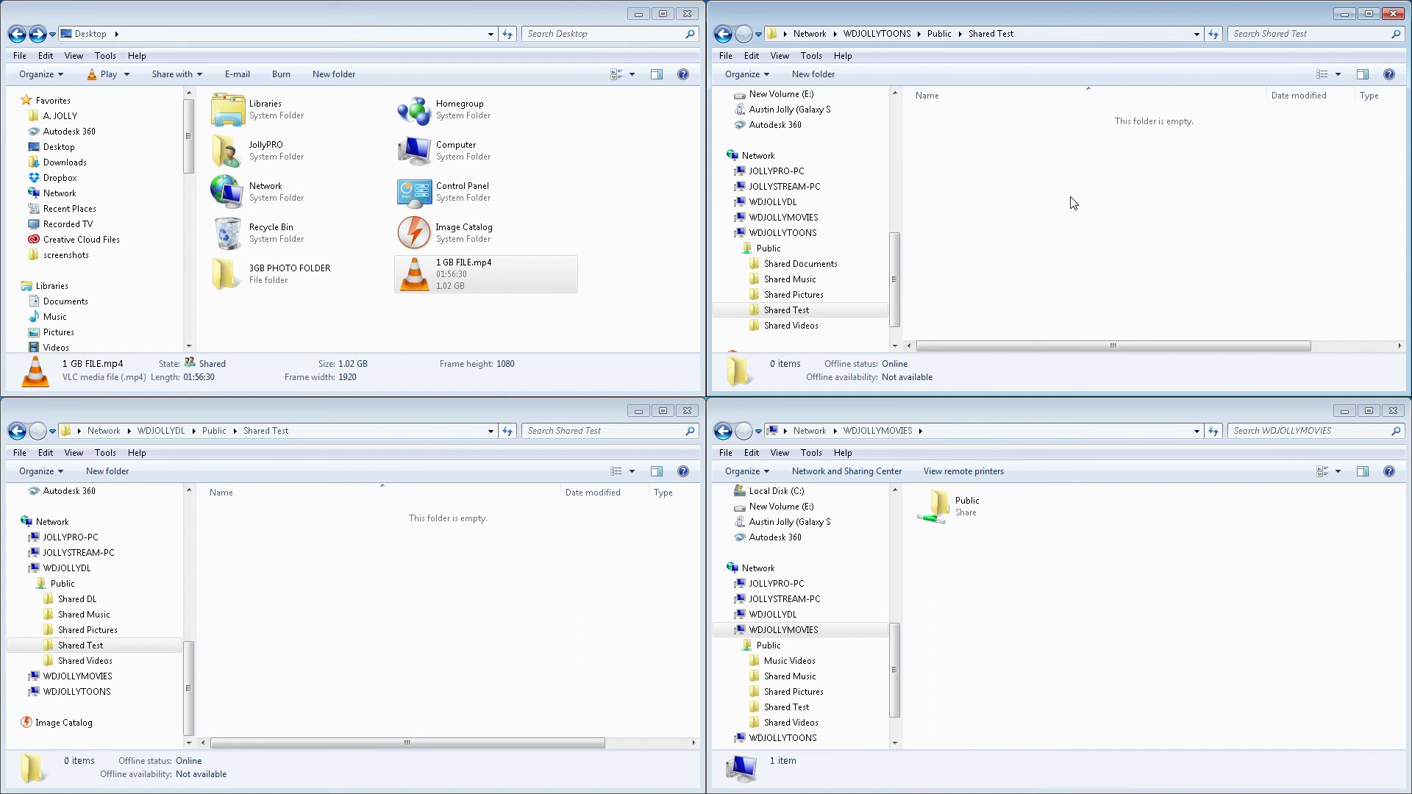
key(ctrl+v)
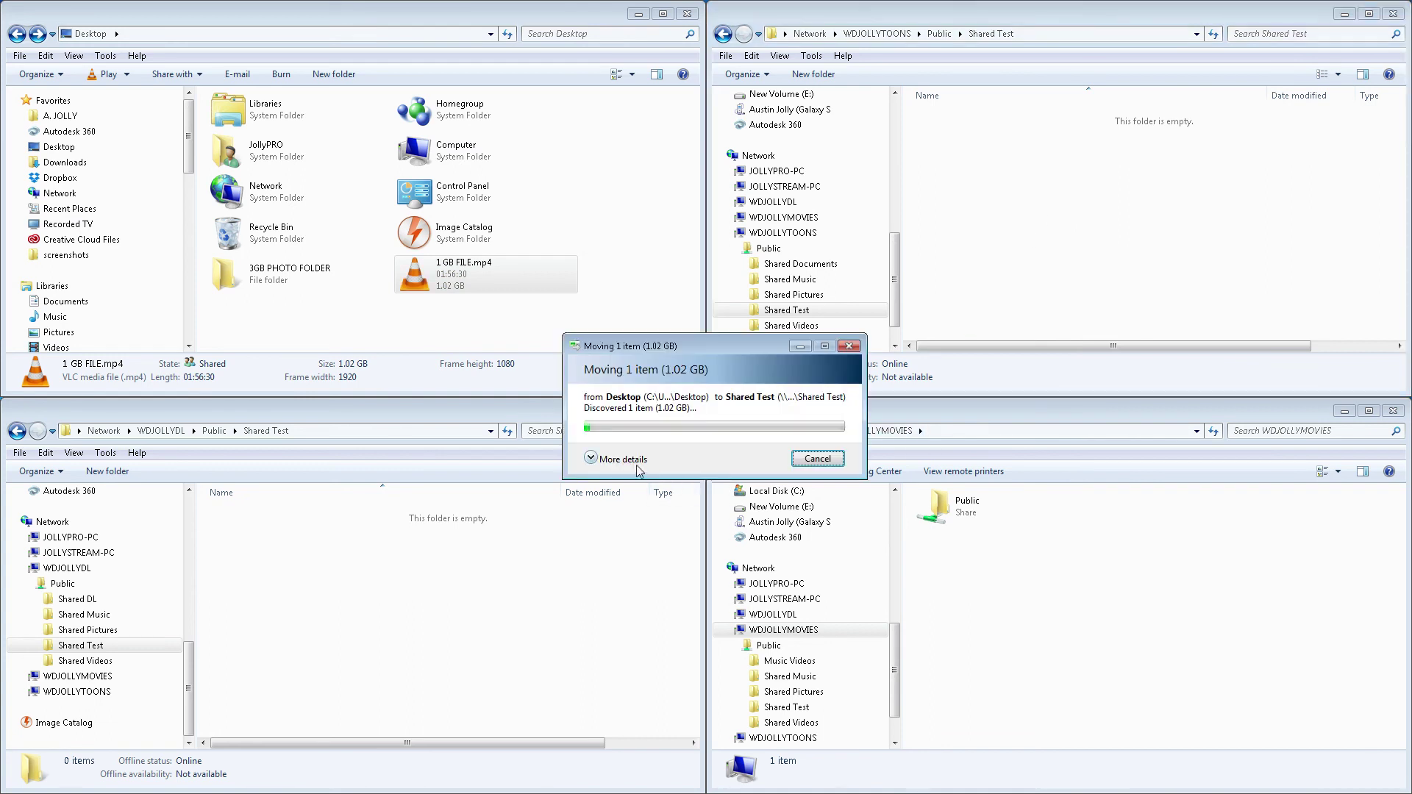
click(622, 459)
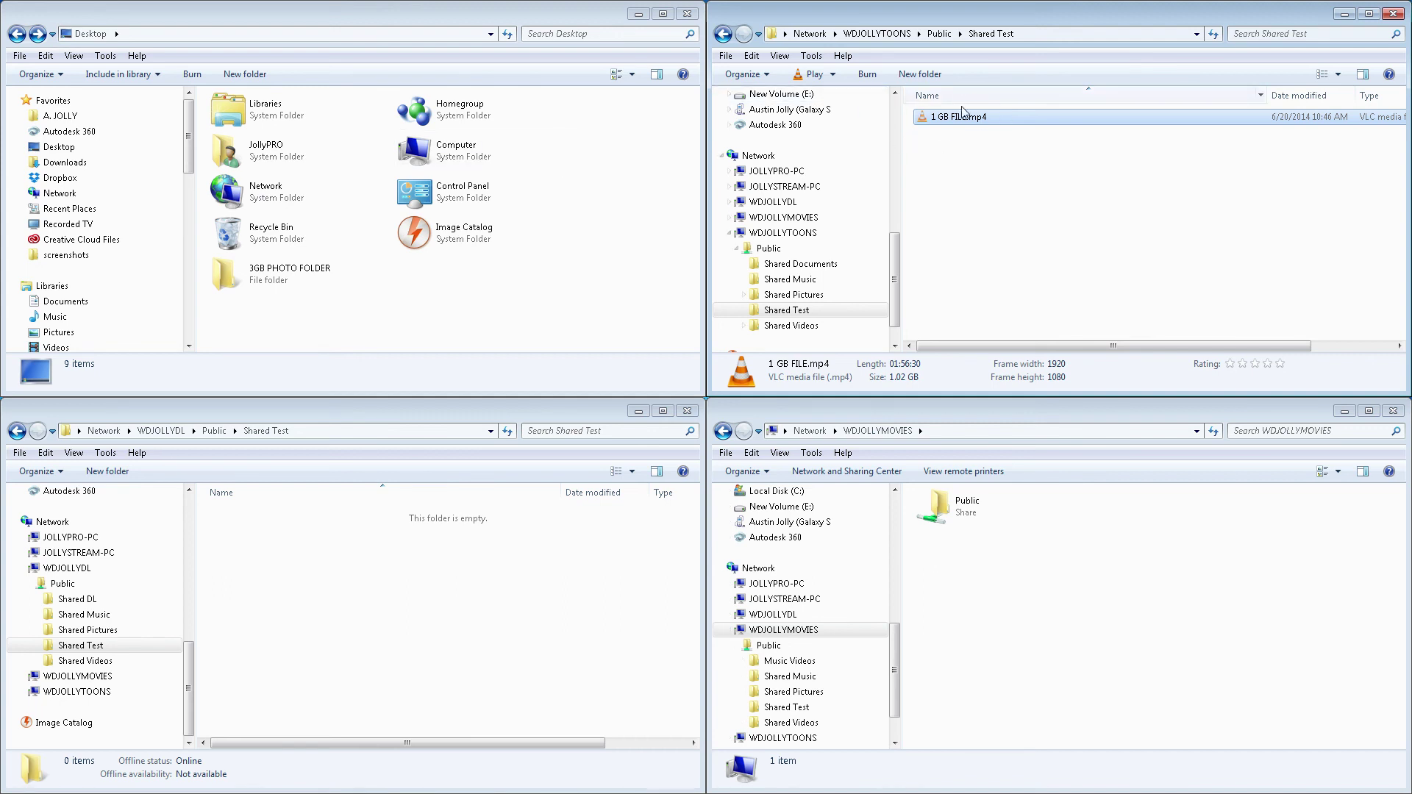
Step: Paste the cut 1 GB FILE.mp4 into WDJOLLYDL Shared Test and view the move's speed details
click(572, 629)
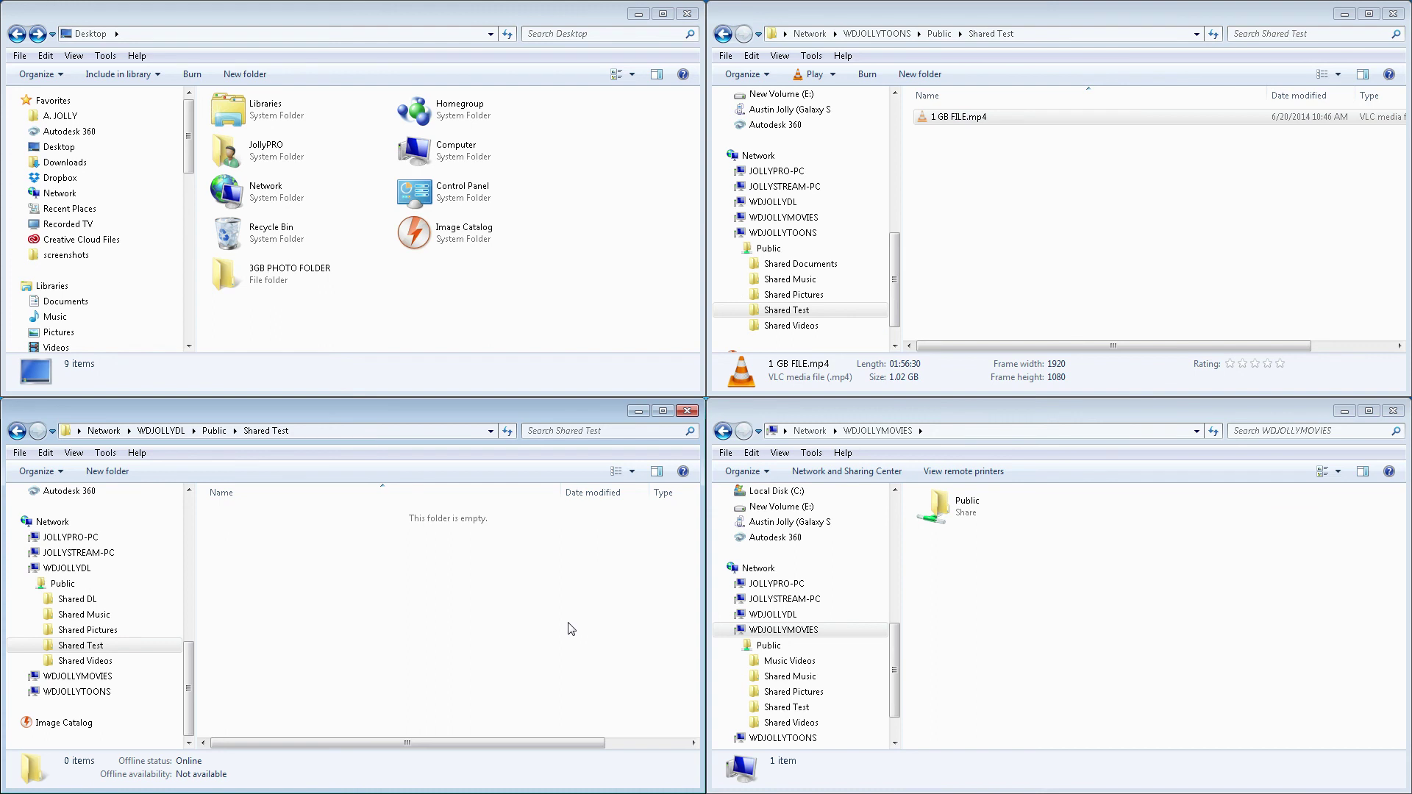
key(ctrl+v)
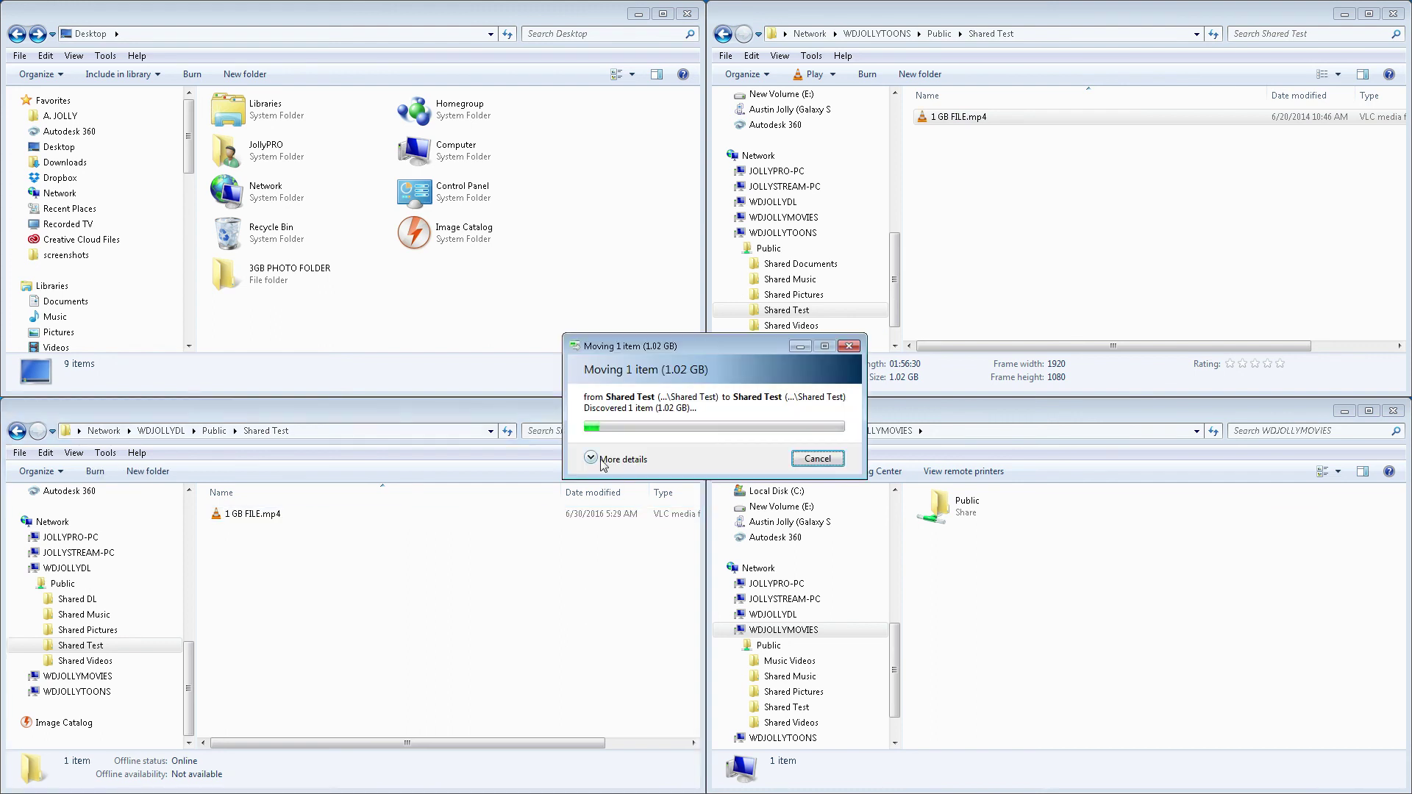
click(601, 460)
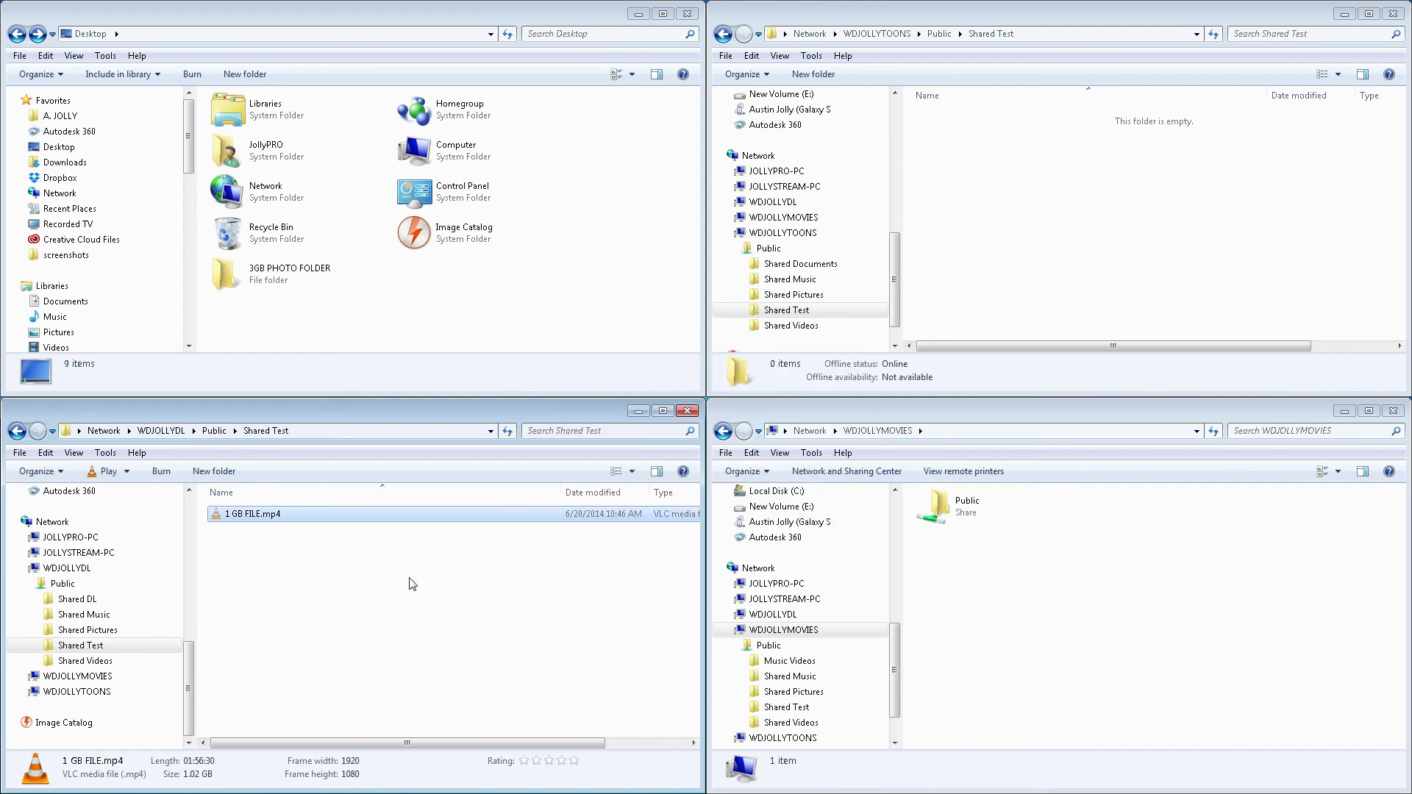
Step: Paste 1 GB FILE.mp4 from WDJOLLYDL back onto the Desktop and view the transfer speed details
click(518, 305)
key(ctrl+v)
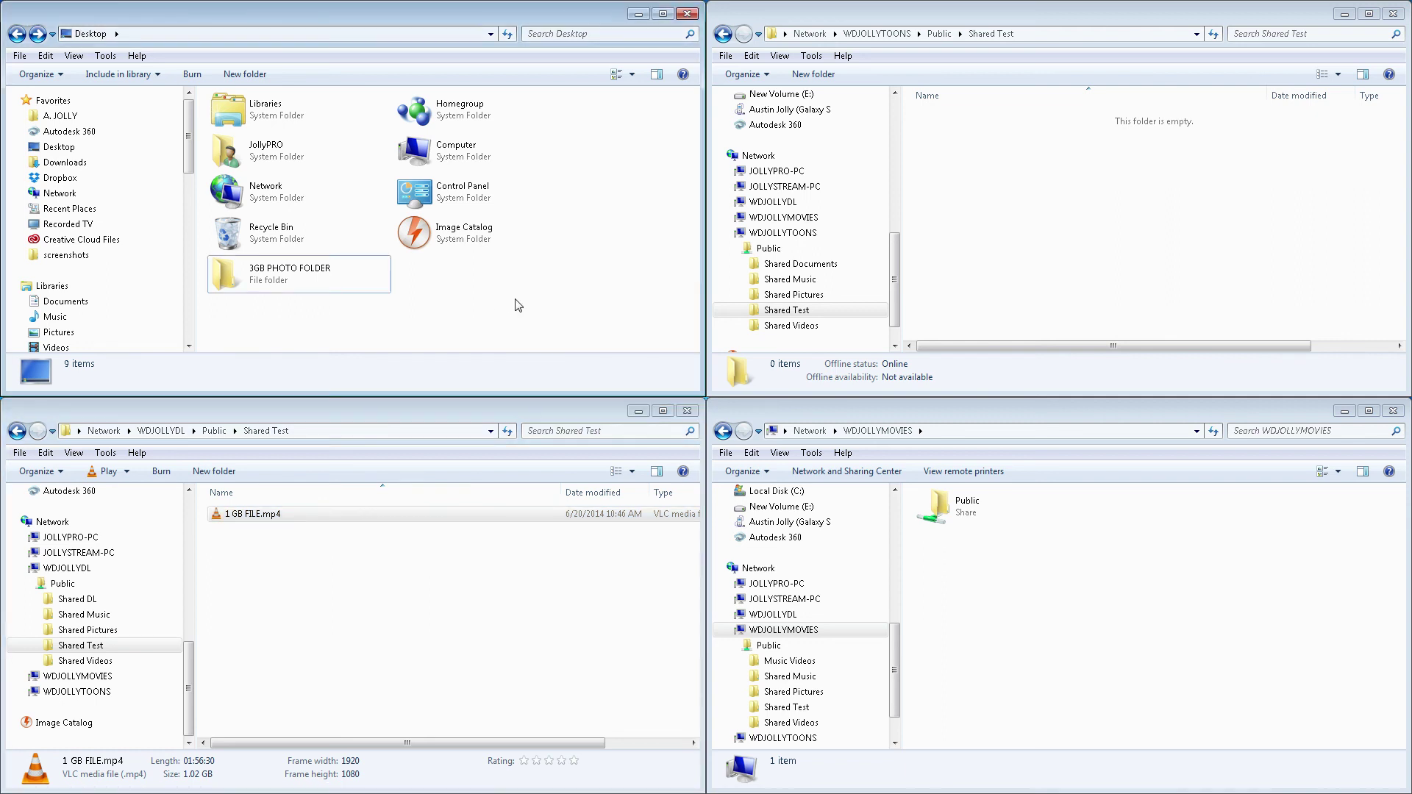
click(631, 462)
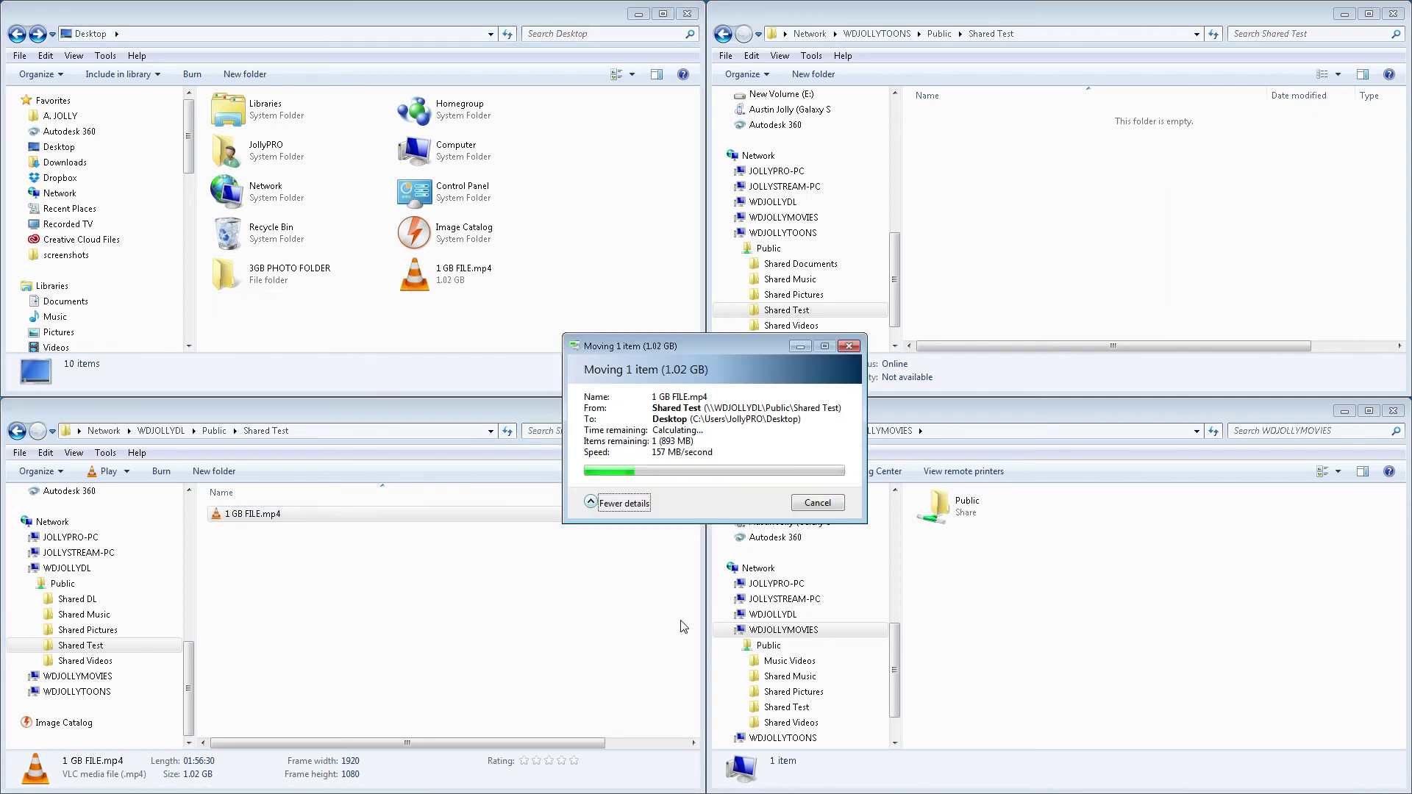